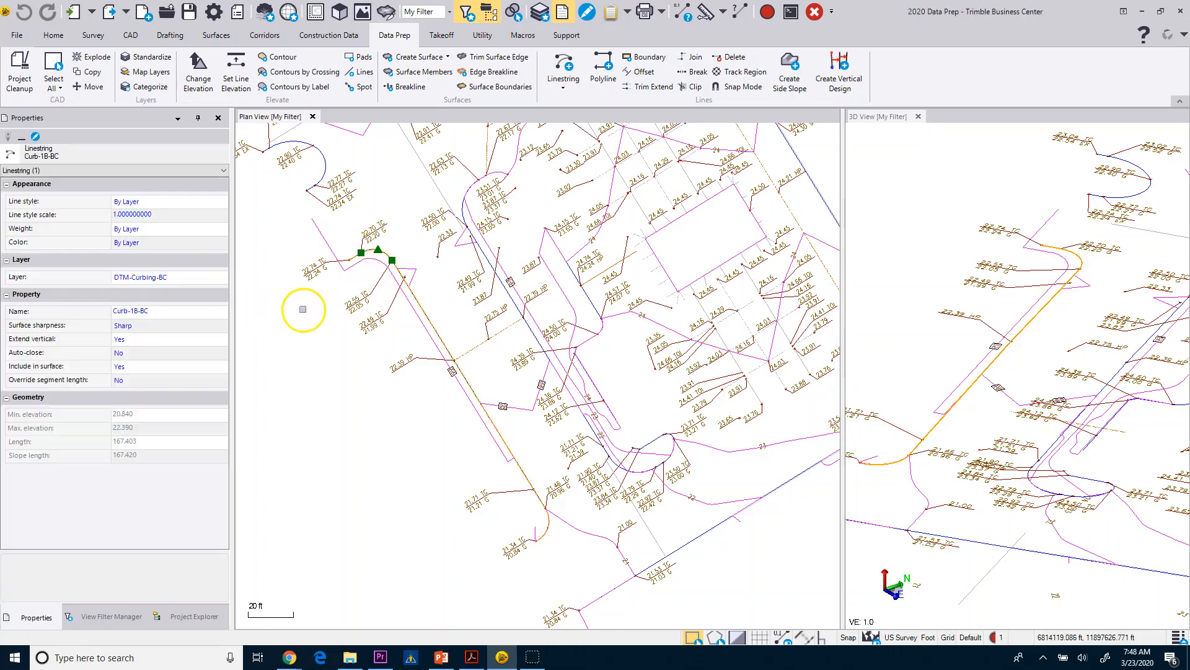
- Open the Curb-1B-BC linestring for editing to review its segment settings, and close it without changes
right_click(323, 301)
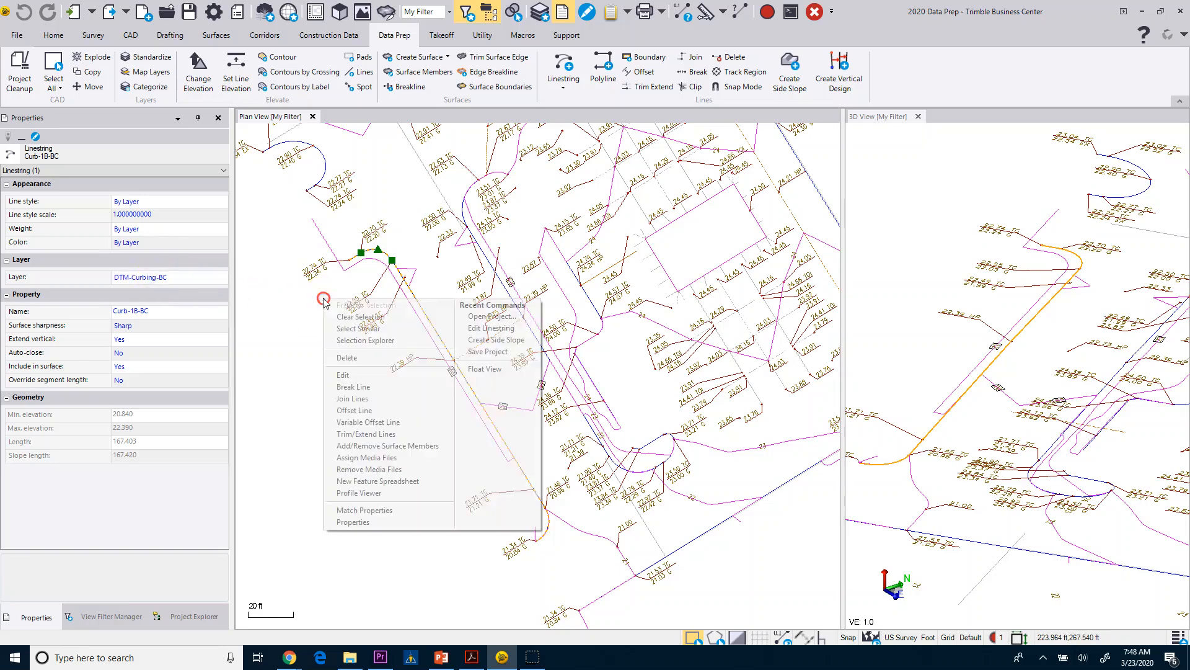
click(347, 375)
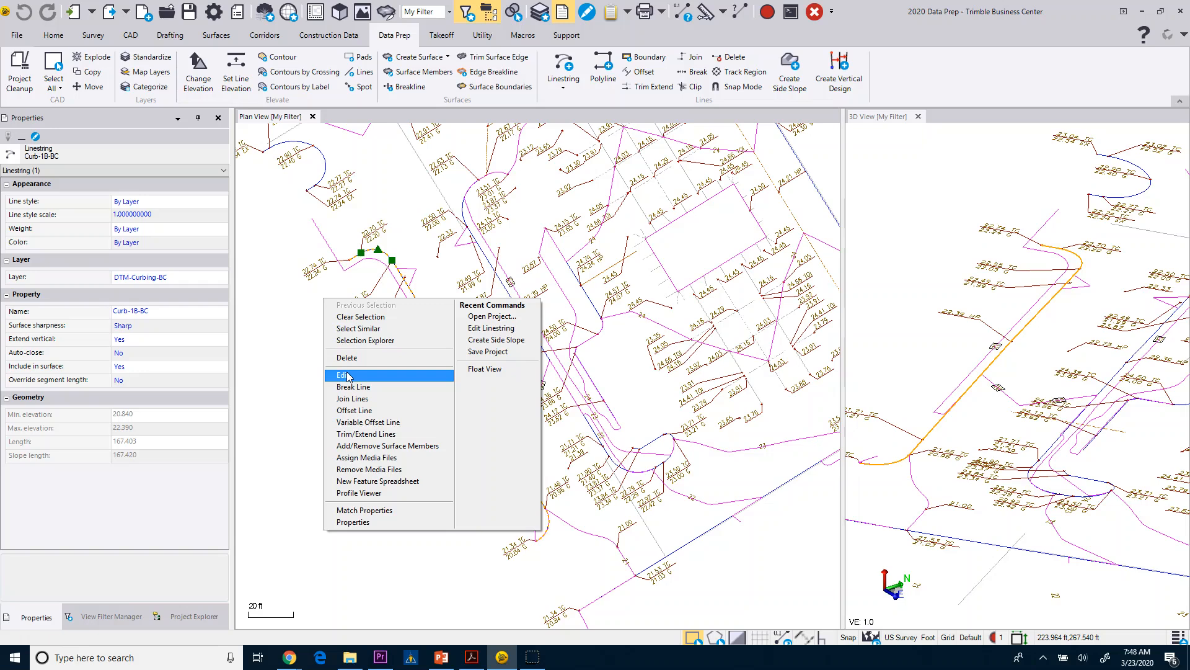
click(347, 374)
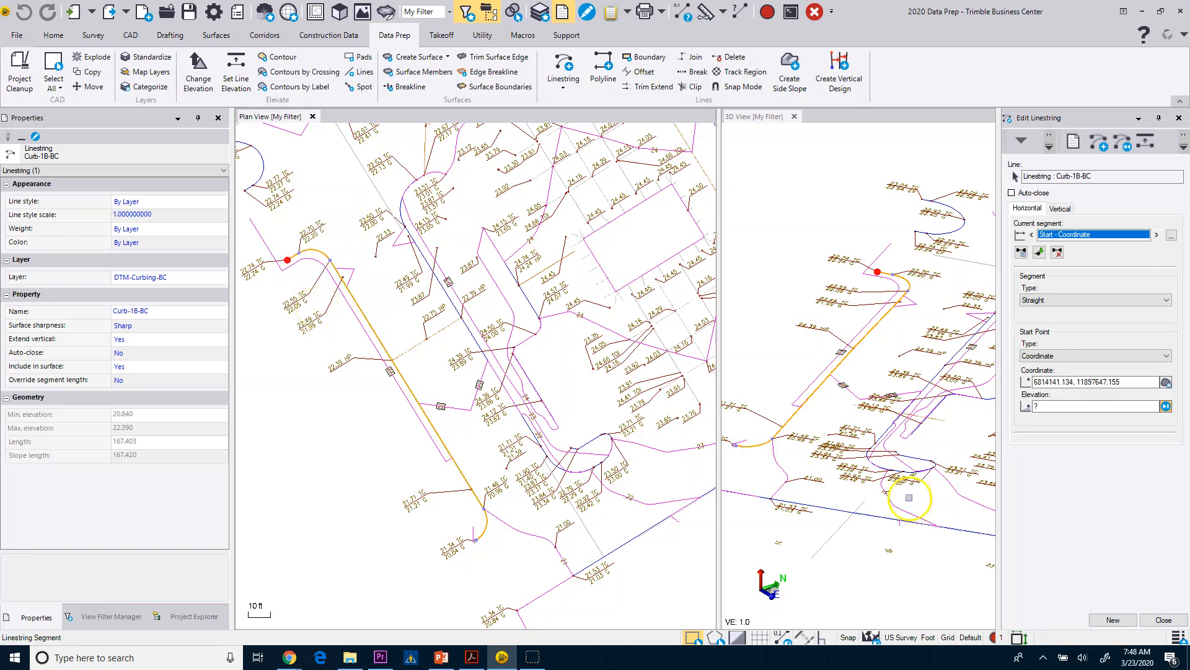
click(1164, 619)
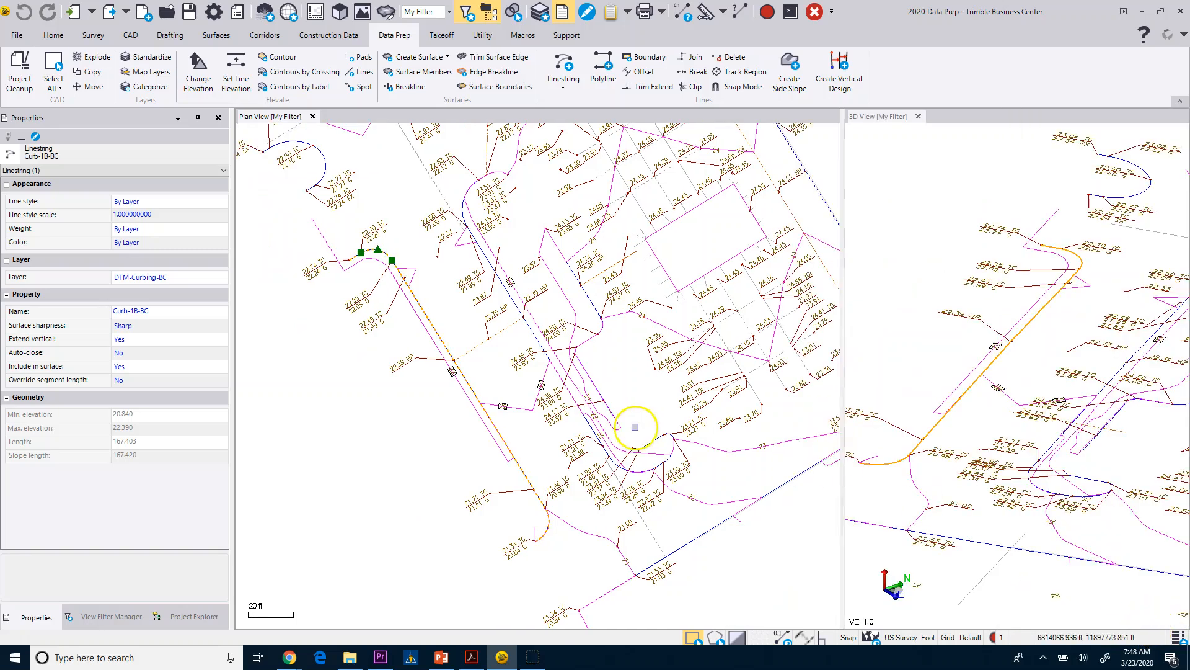
- Start a side slope with the Curb-1B-BC linestring as master line, using a new definition
click(500, 369)
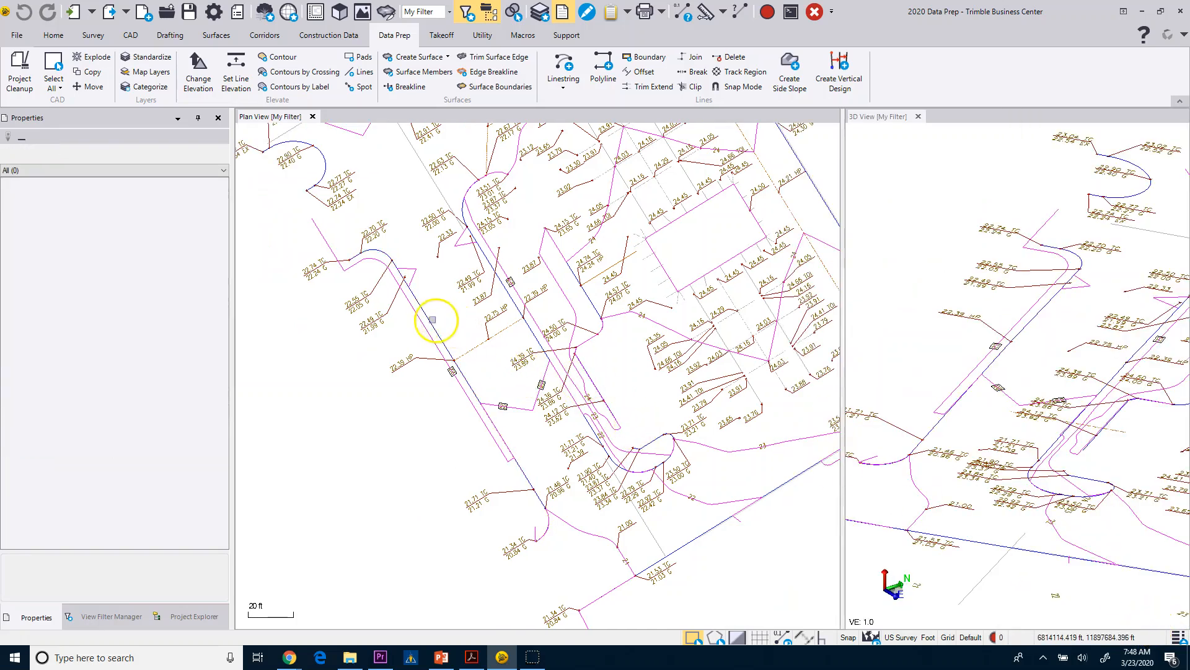
click(426, 318)
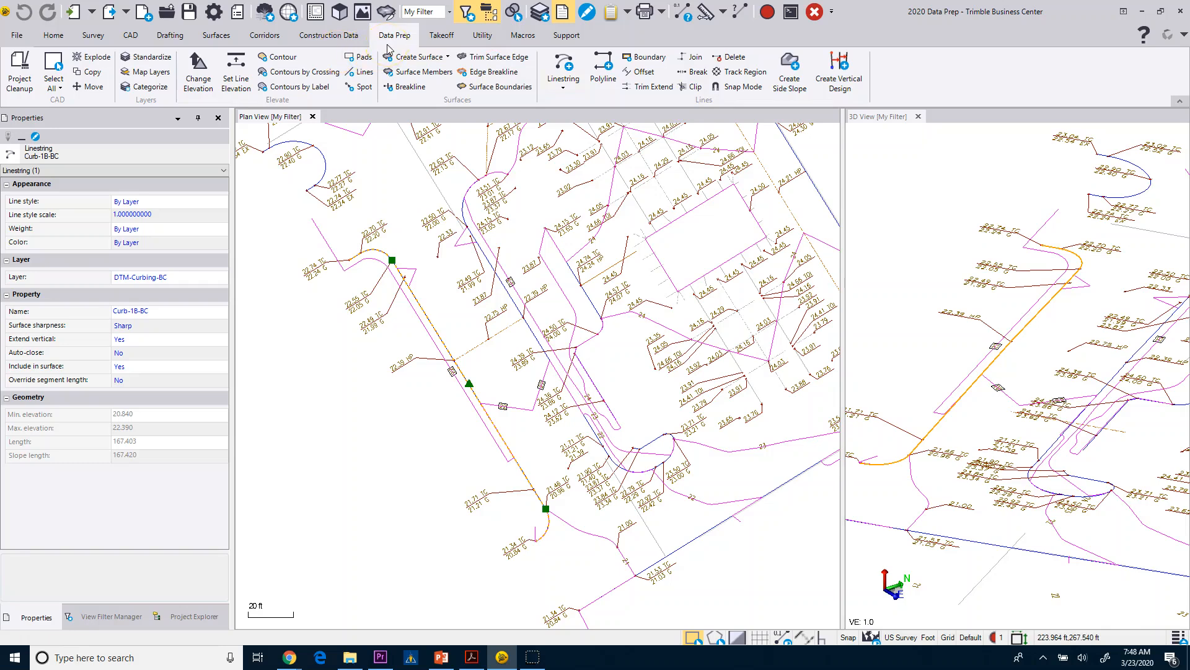
click(792, 70)
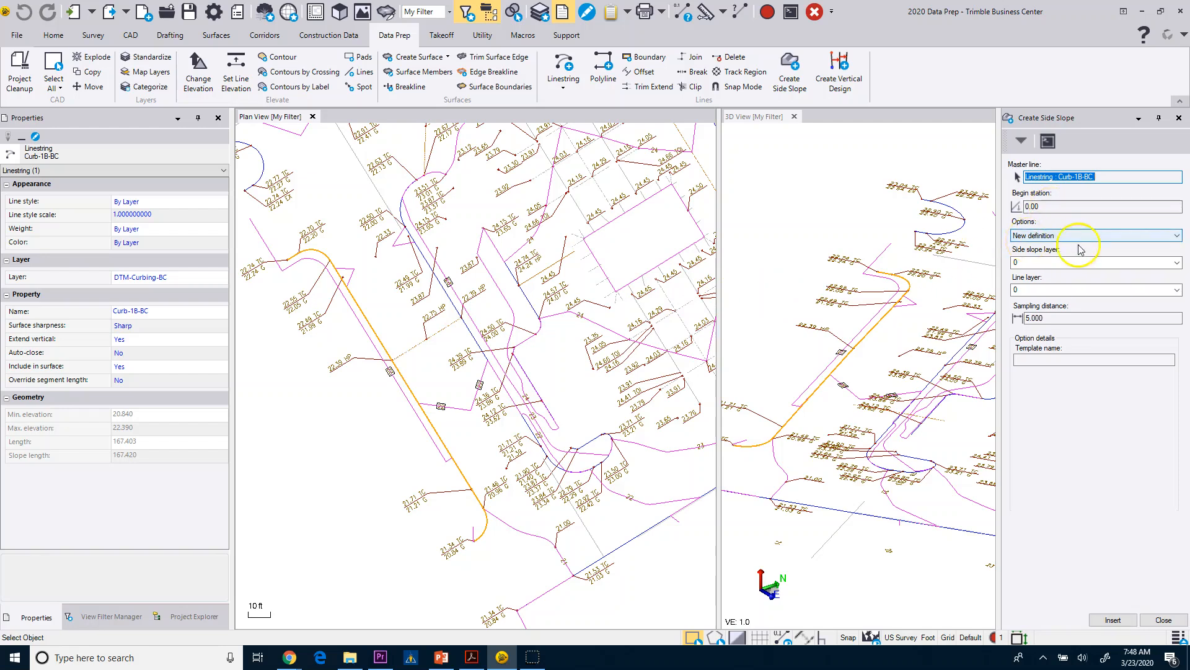
click(1039, 239)
click(1044, 243)
click(1045, 237)
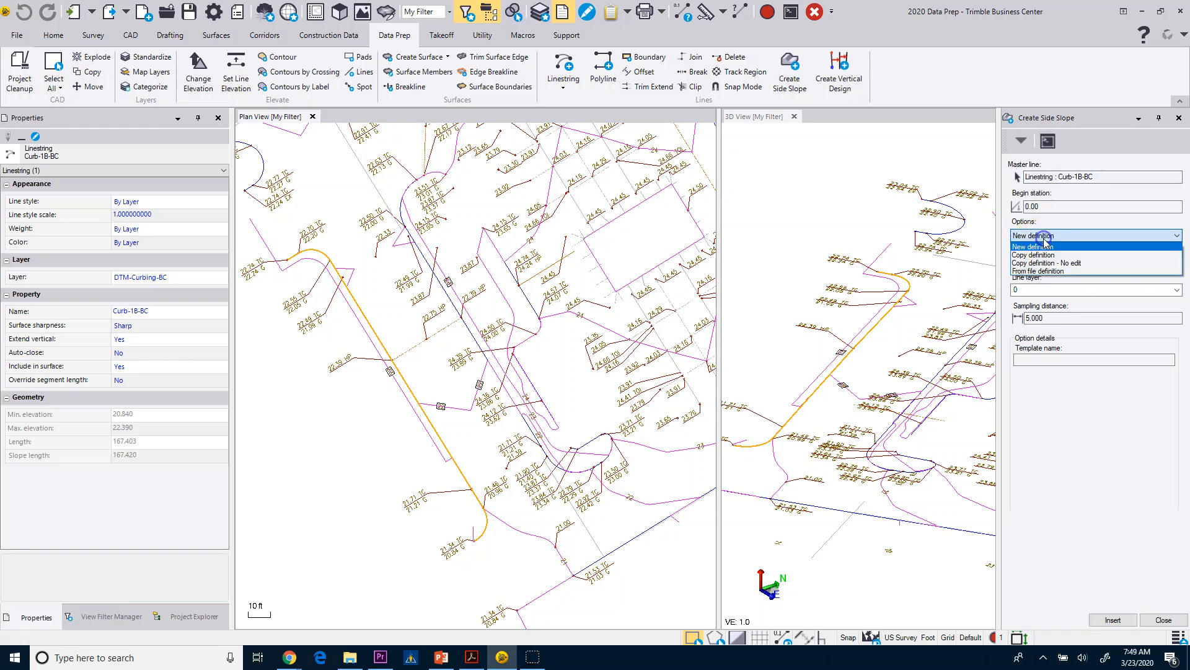
click(1082, 220)
- Create a new side slope layer named DTM-SideSlope Marker and set its color to Magenta
click(1034, 265)
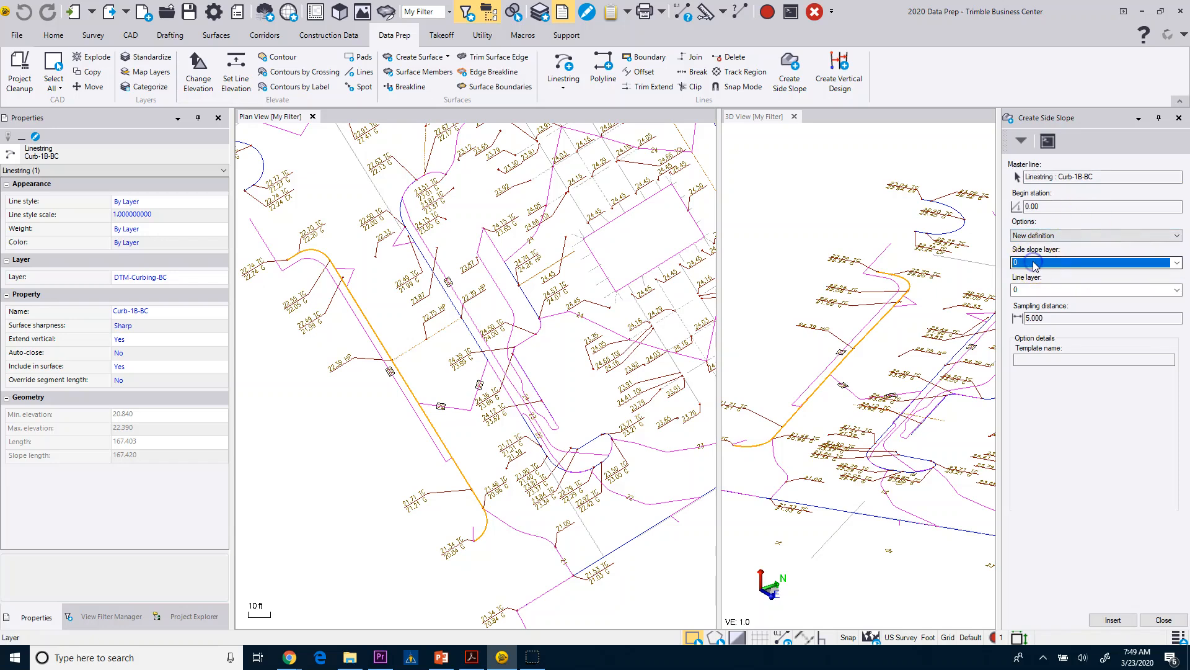
click(1034, 266)
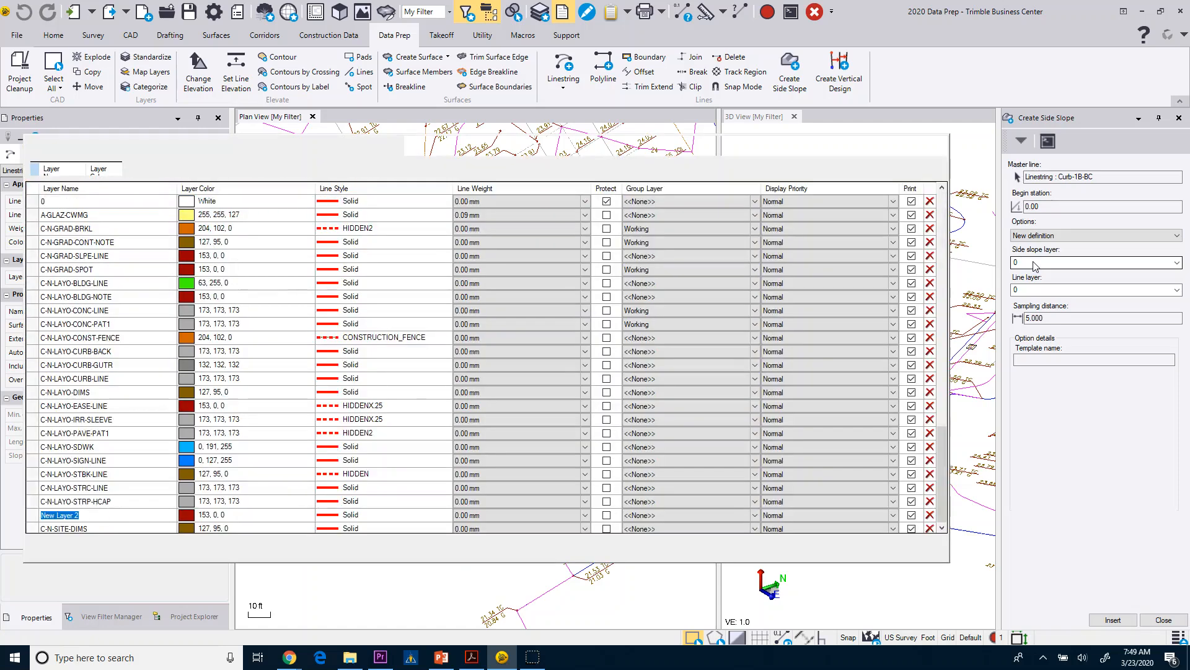
text(DTM-SideSlope Marker)
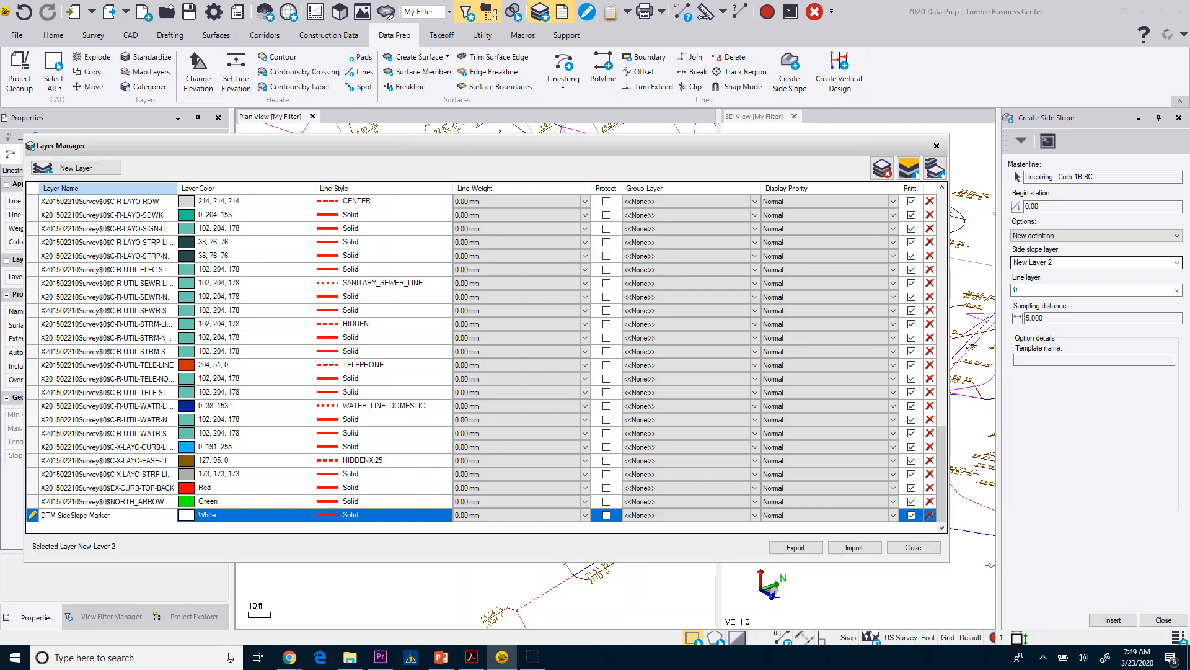
click(297, 516)
click(298, 516)
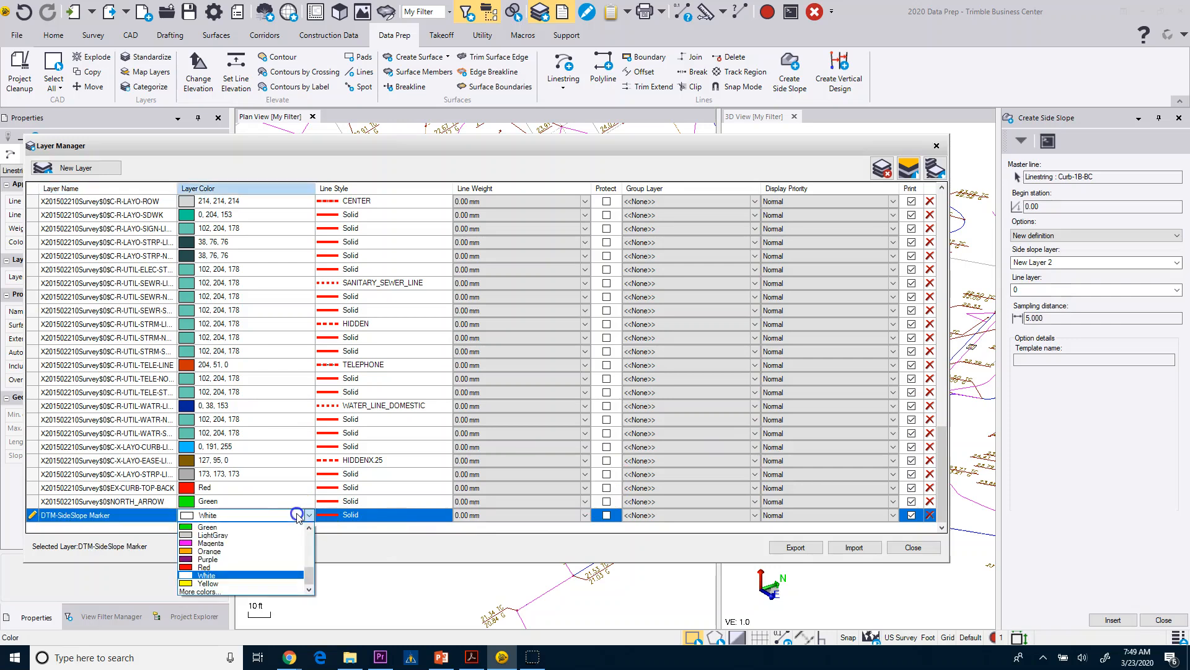
click(273, 543)
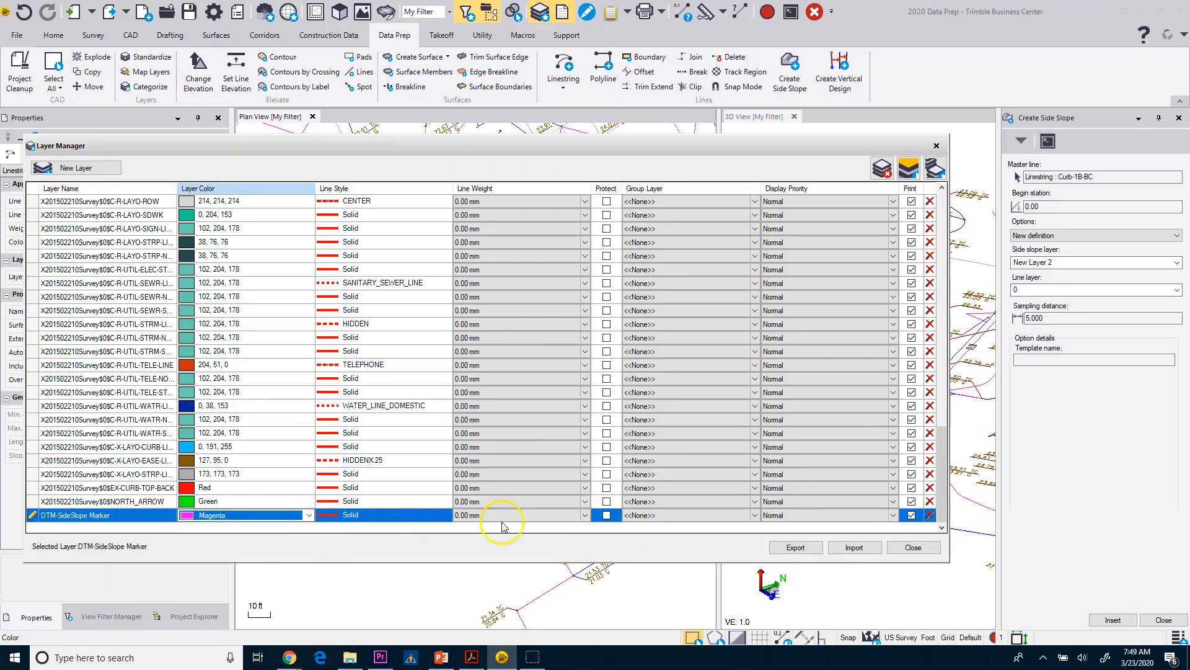
- Give the DTM-SideSlope Marker layer a 0.50 mm line weight, protect it, and assign it to the DTM layer group
click(584, 515)
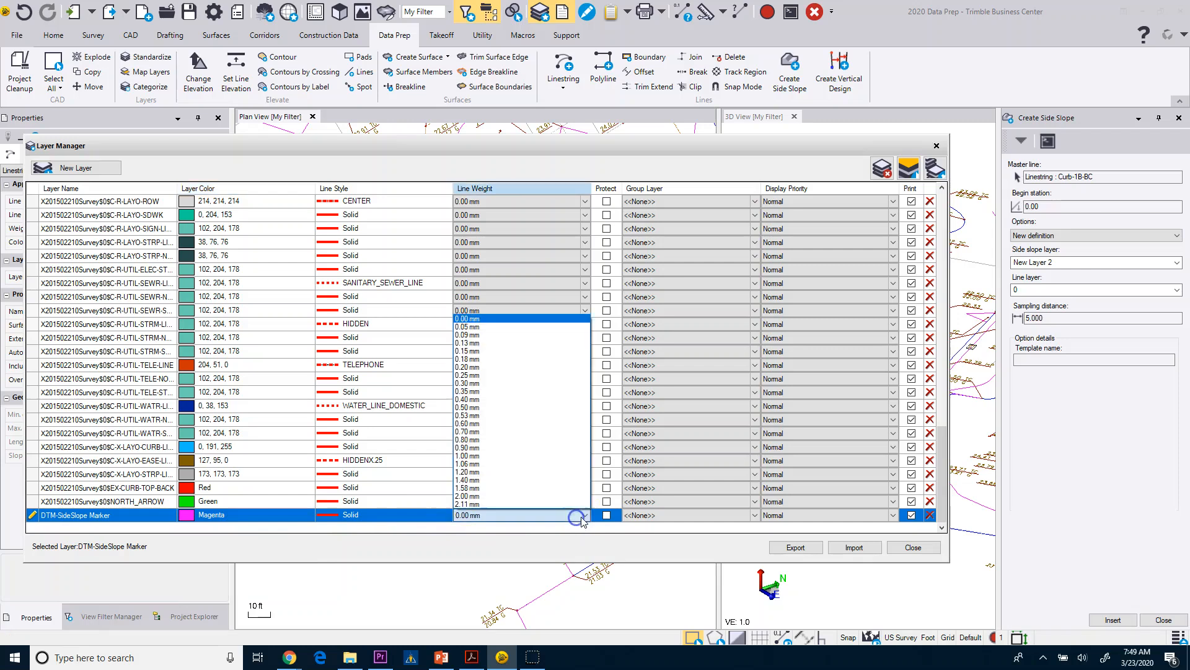
click(487, 408)
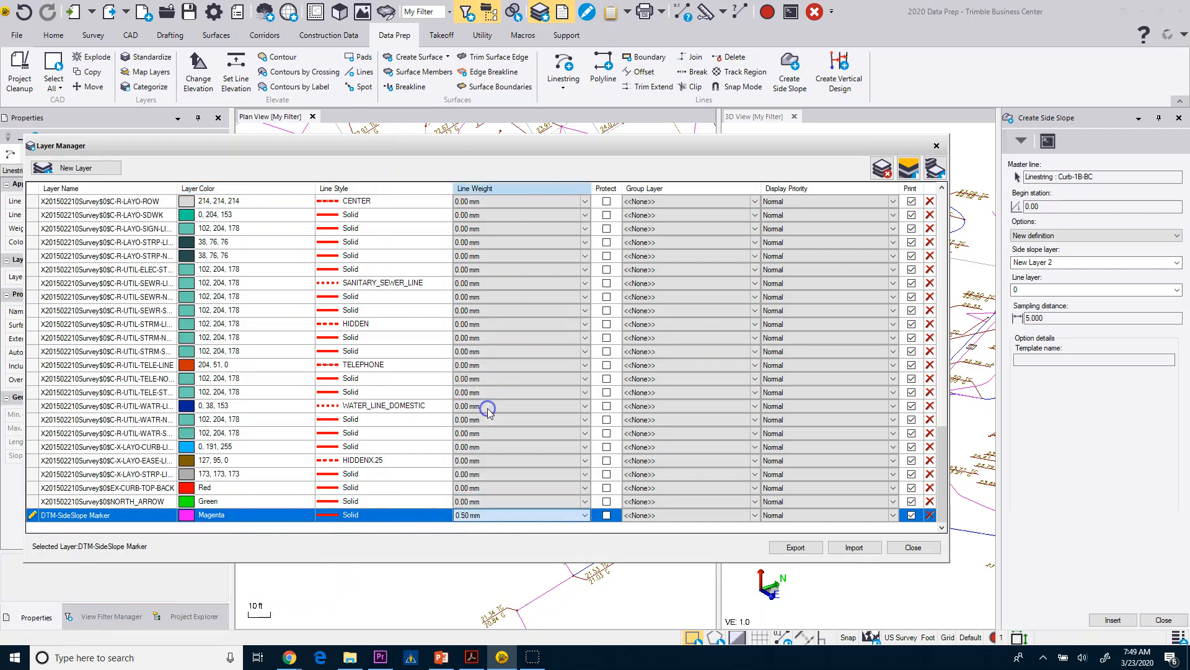
click(607, 515)
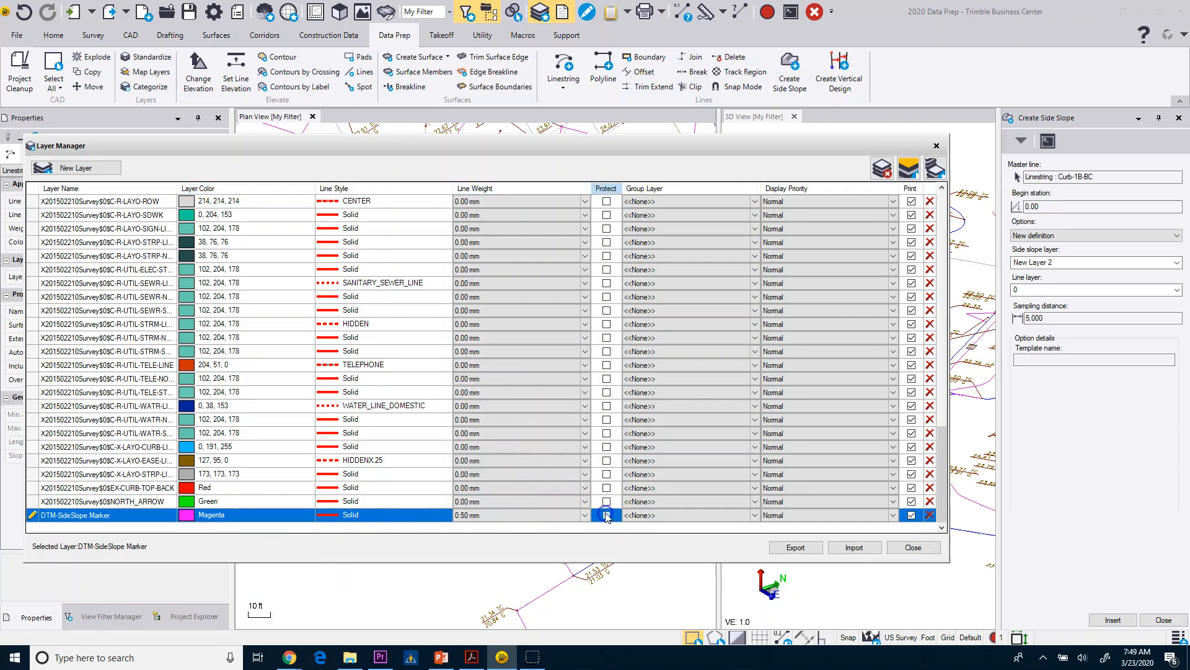
click(755, 516)
click(722, 542)
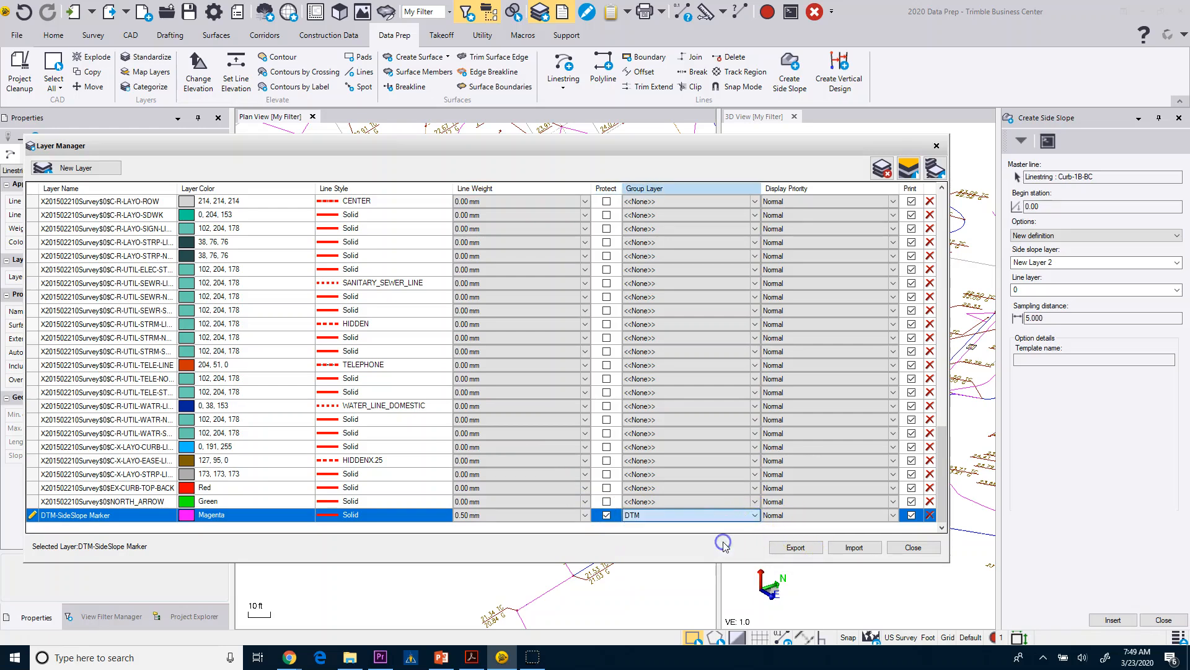
click(913, 547)
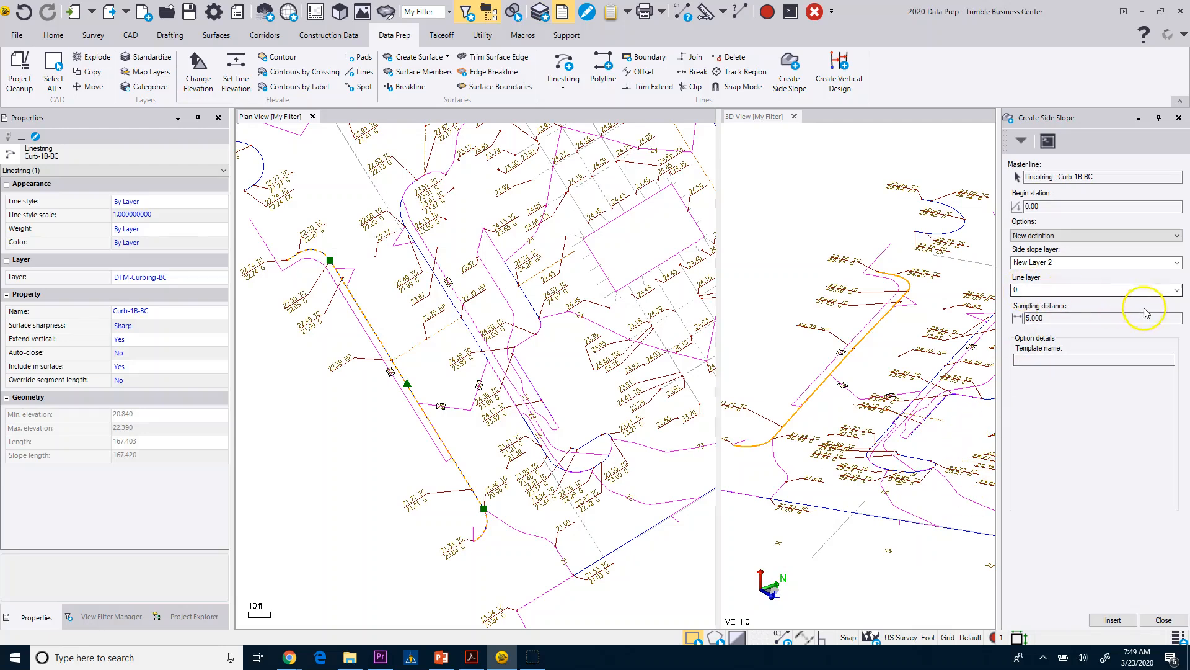
- Assign the side slope's lines to layer DTM-Curbing-TBC and insert it with the template name Curbing-1B
click(1178, 290)
drag(1179, 305, 1178, 365)
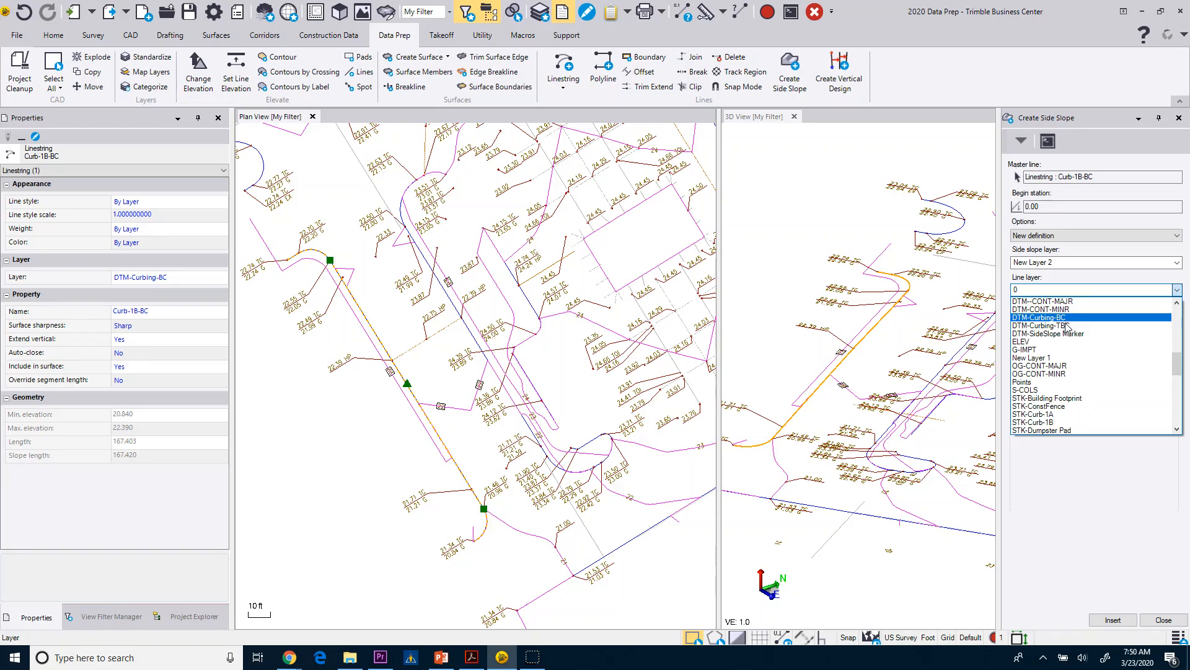
click(1066, 326)
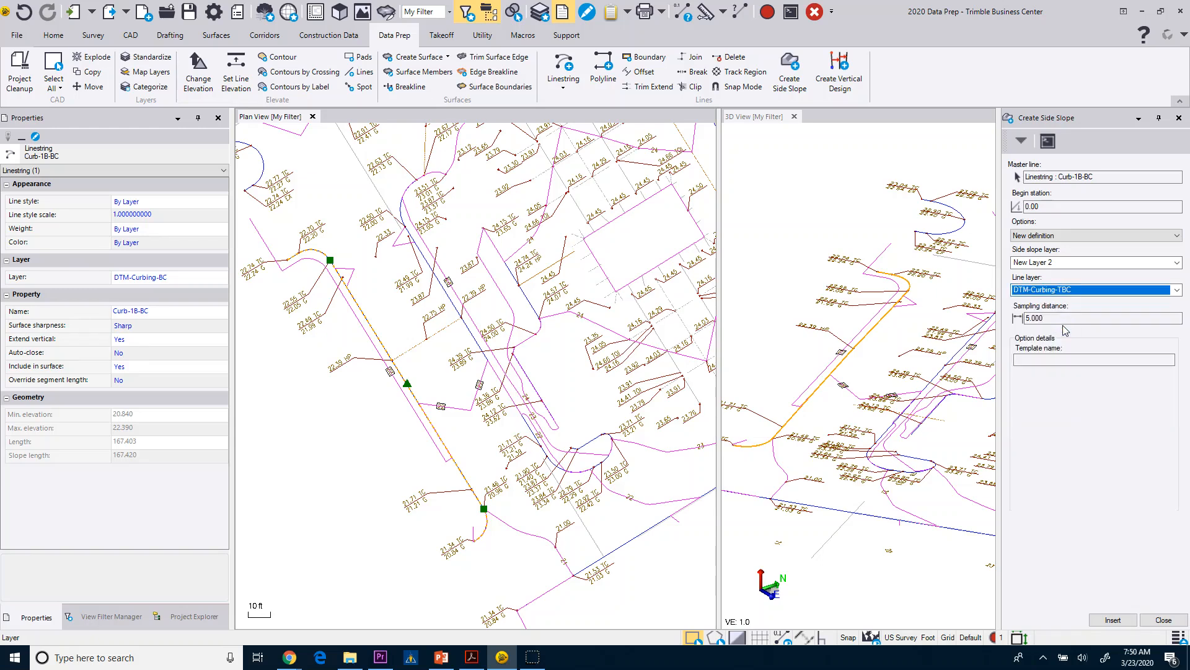
click(1062, 296)
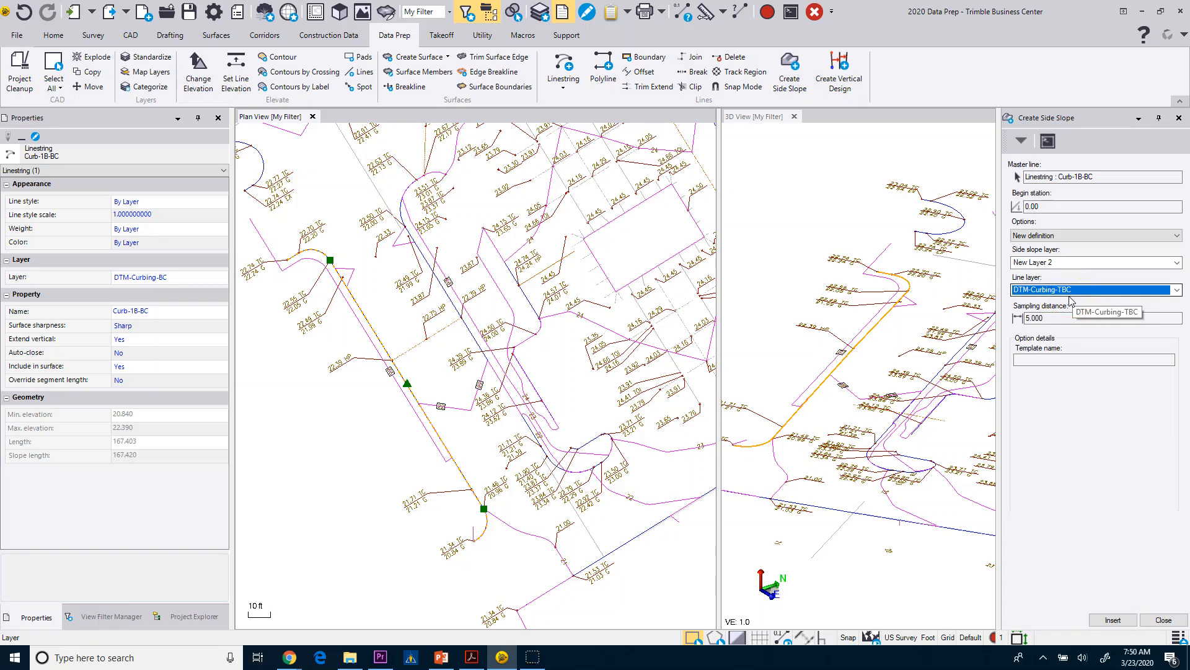
click(1052, 319)
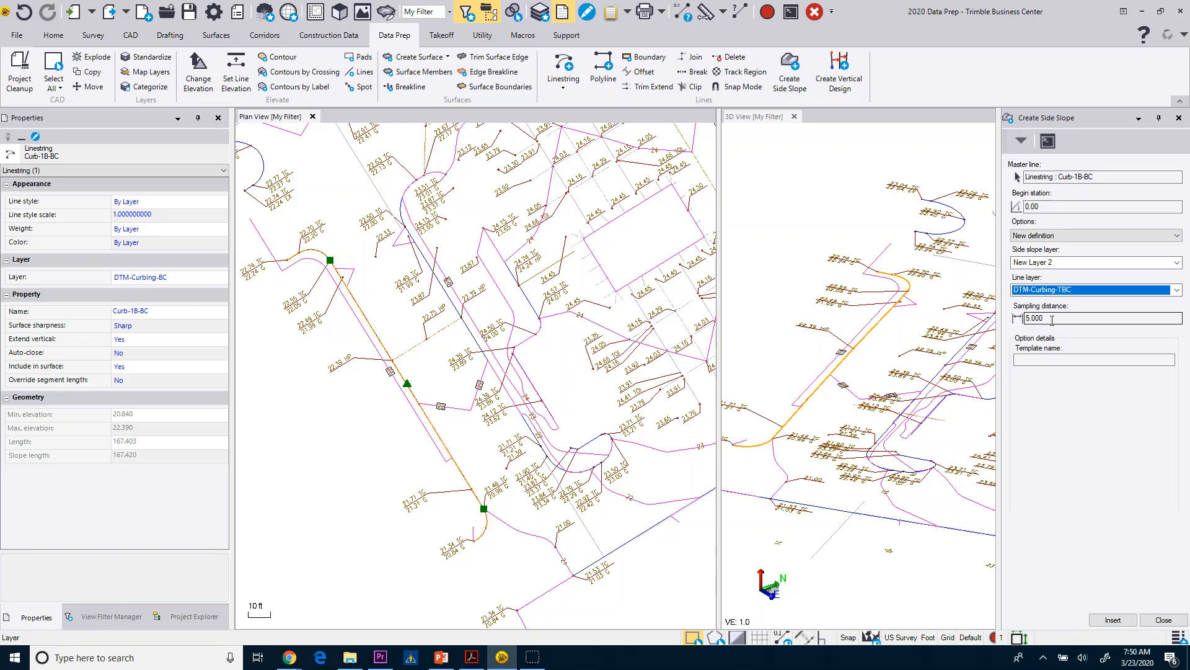
click(1036, 359)
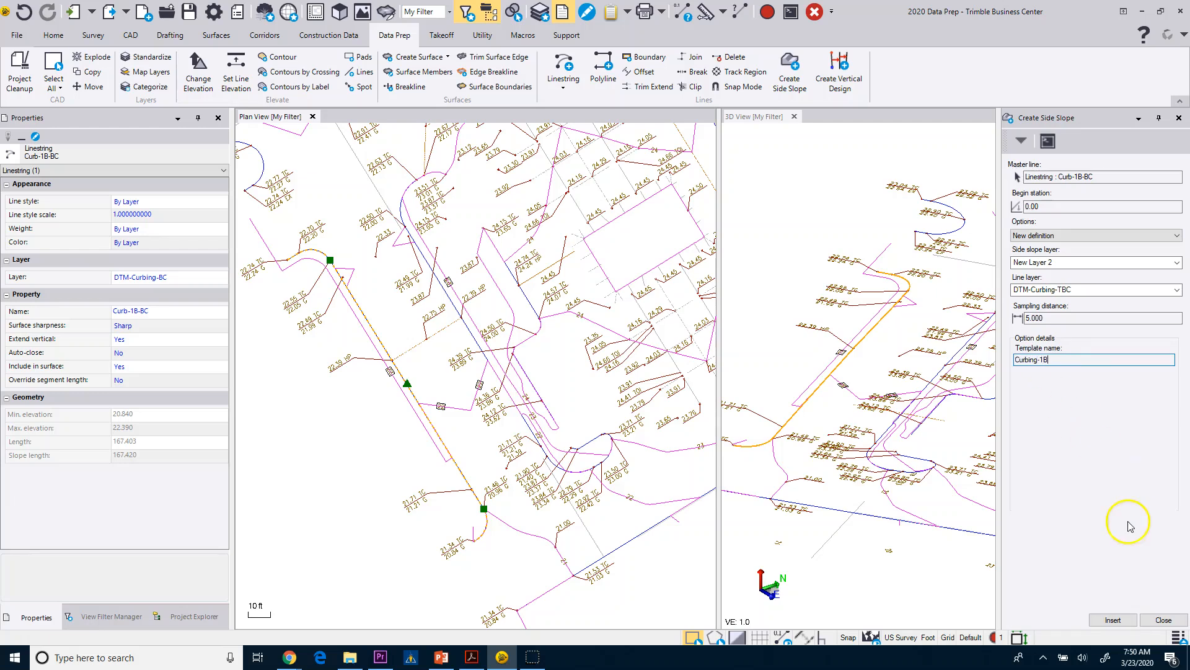
click(1113, 619)
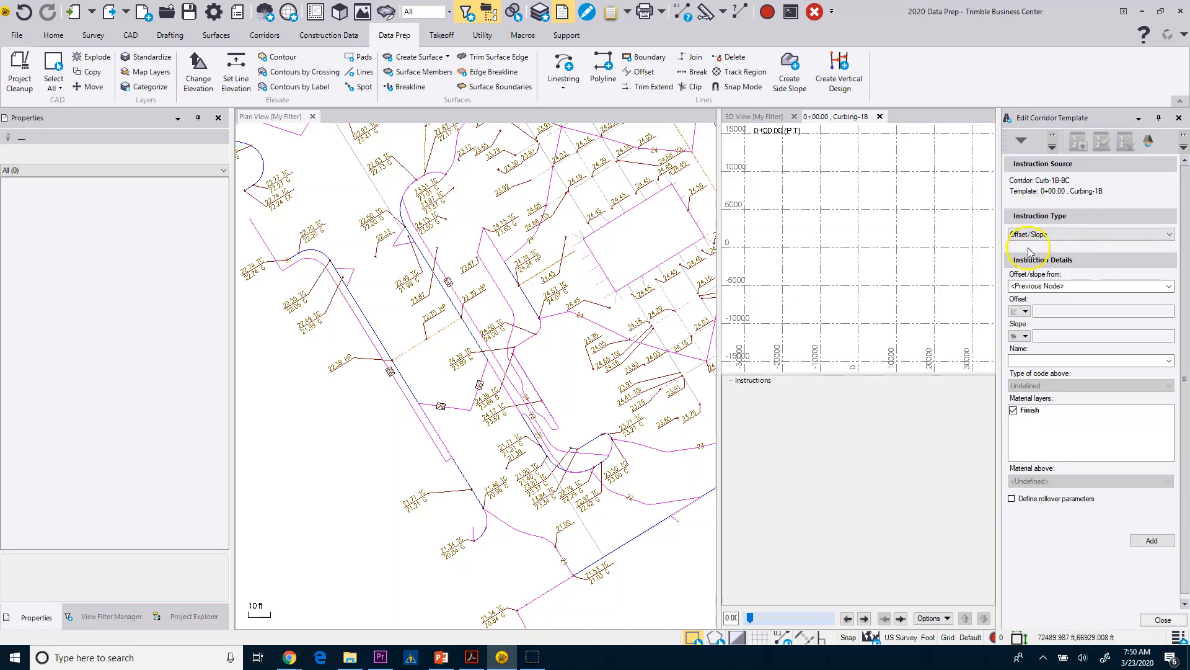
- Define an Offset/Slope instruction measured from Curb-1B-BC with an offset of -2 ft
click(1054, 235)
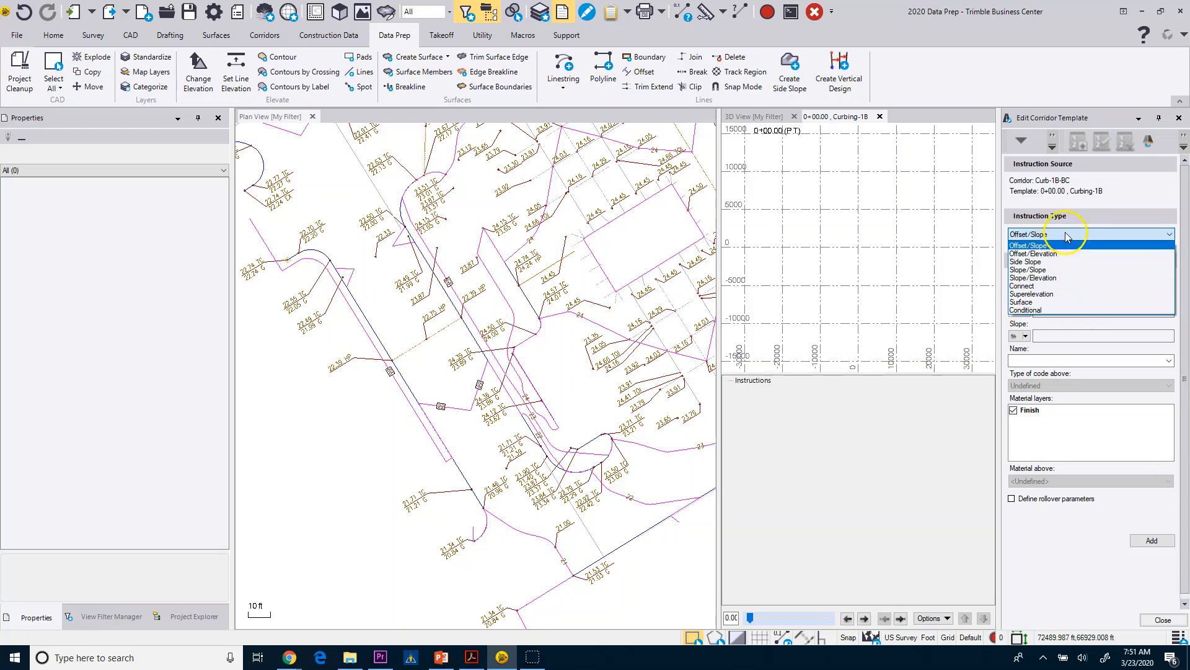
click(1066, 237)
click(1057, 286)
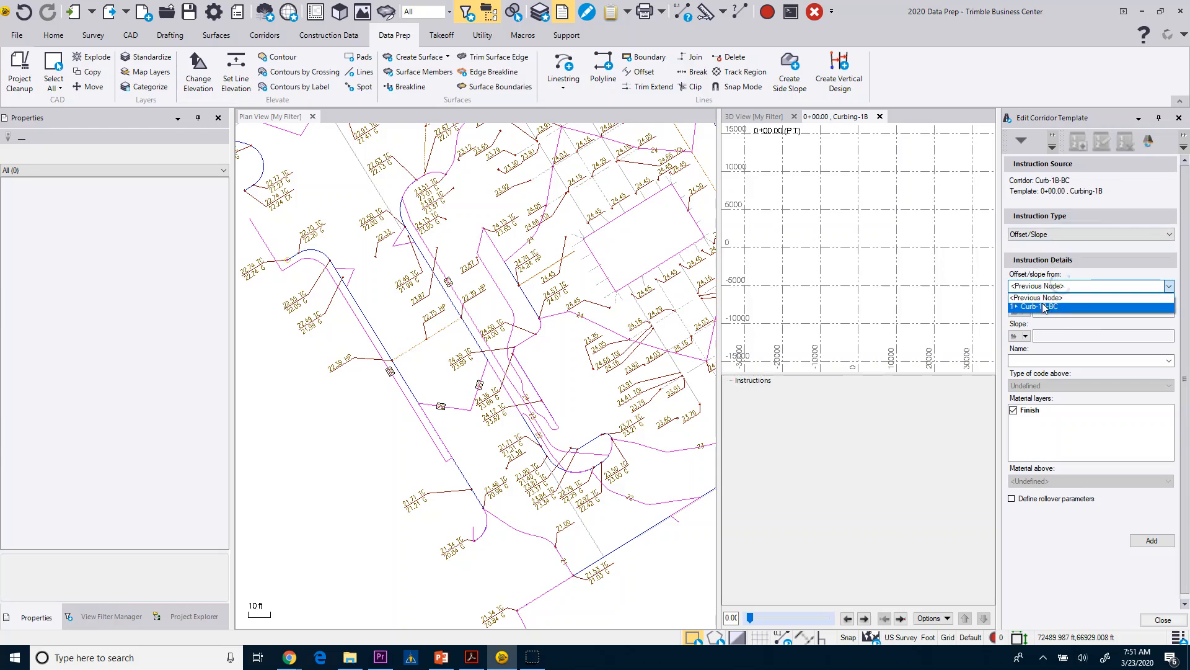
click(1045, 307)
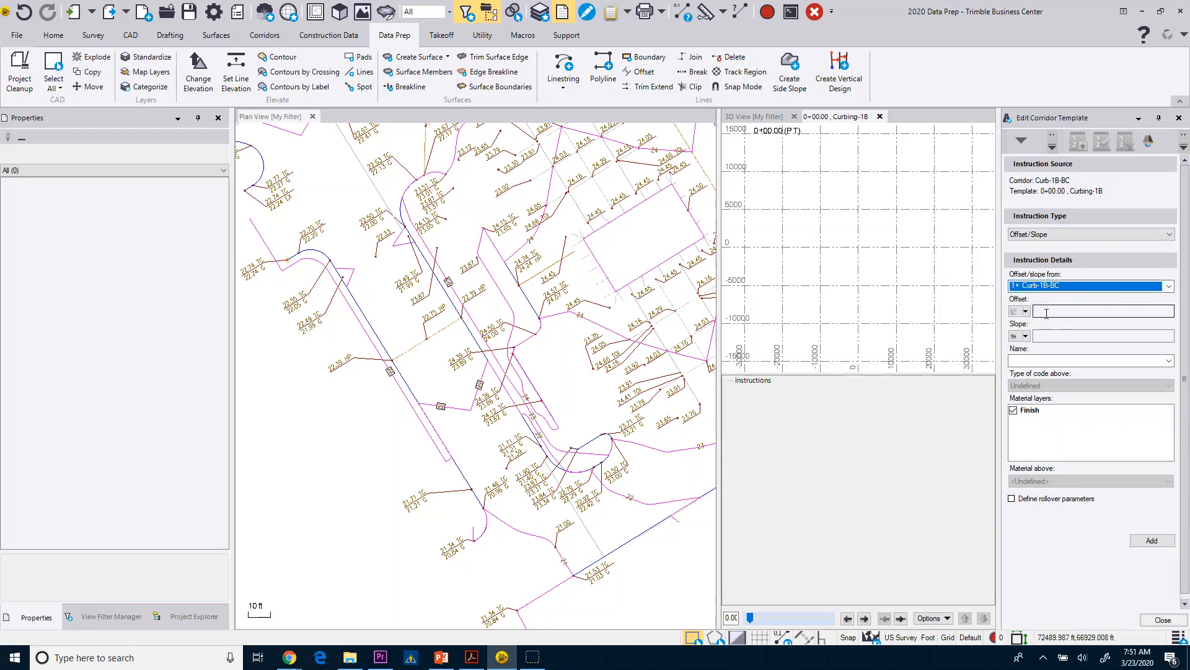
click(1047, 314)
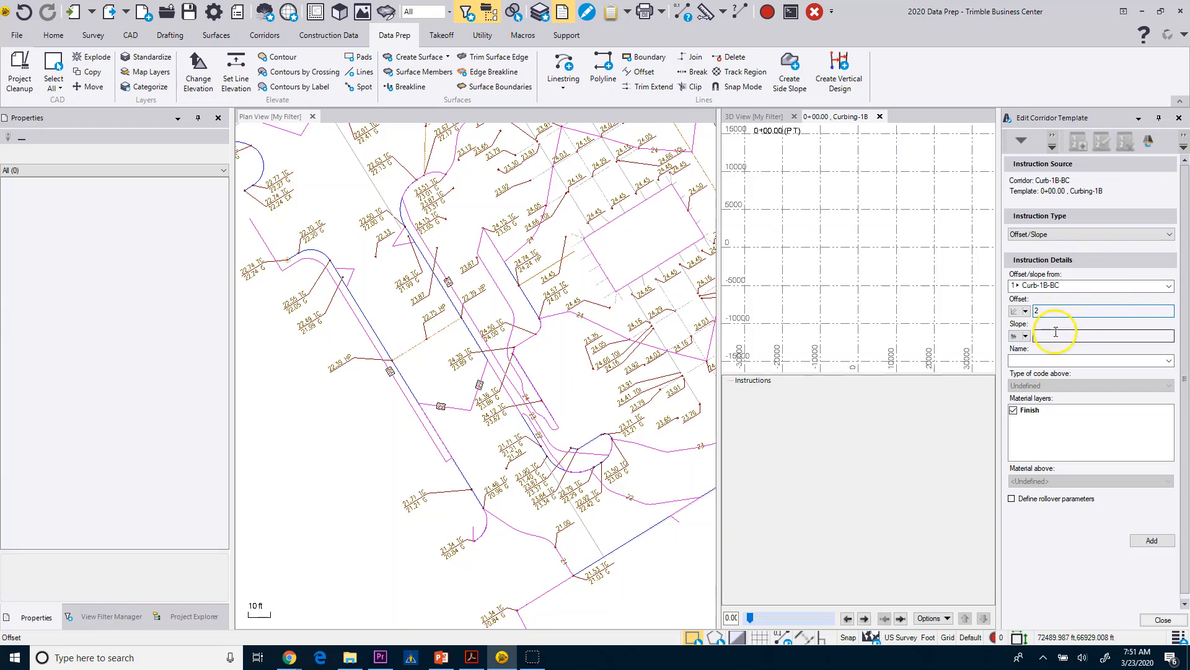
click(1034, 310)
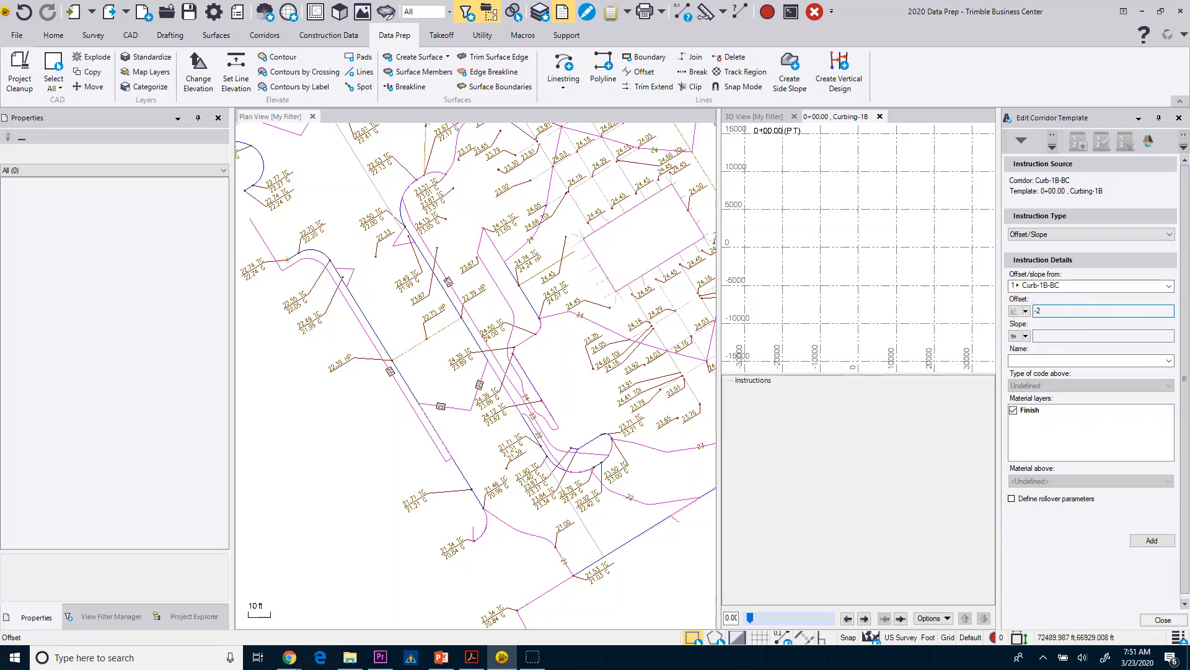
- Set the instruction's slope to 1%, name it Curb-1B-Gutter, and add it to the Curbing-1B template
click(1042, 335)
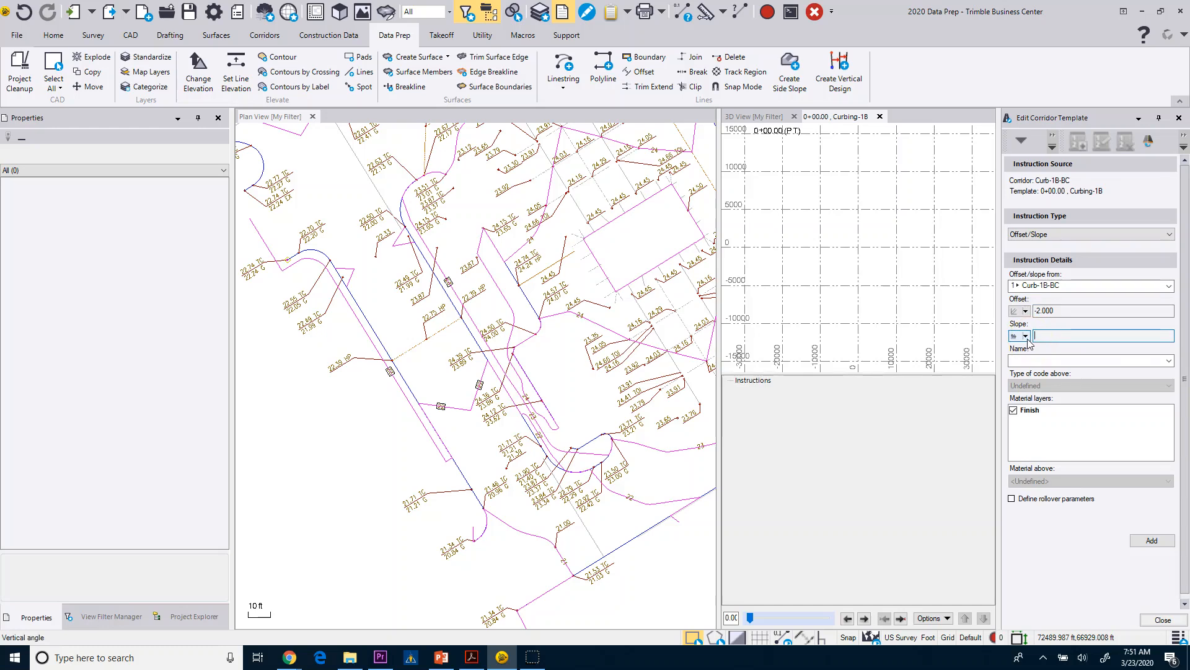
click(1026, 336)
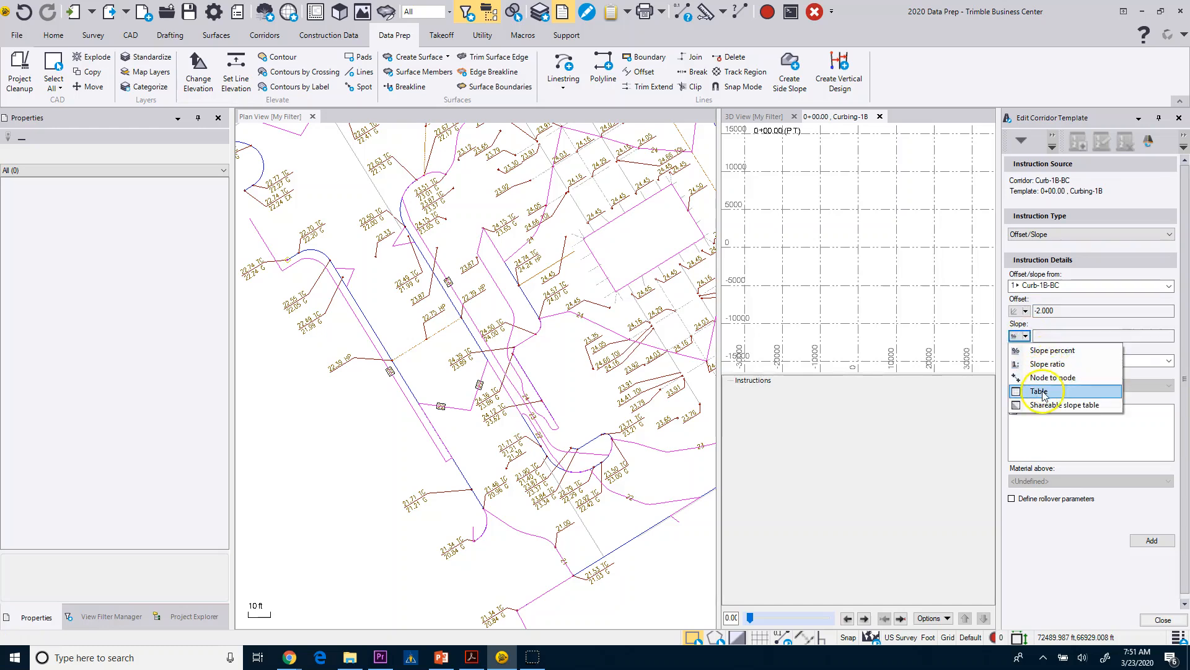
click(1052, 335)
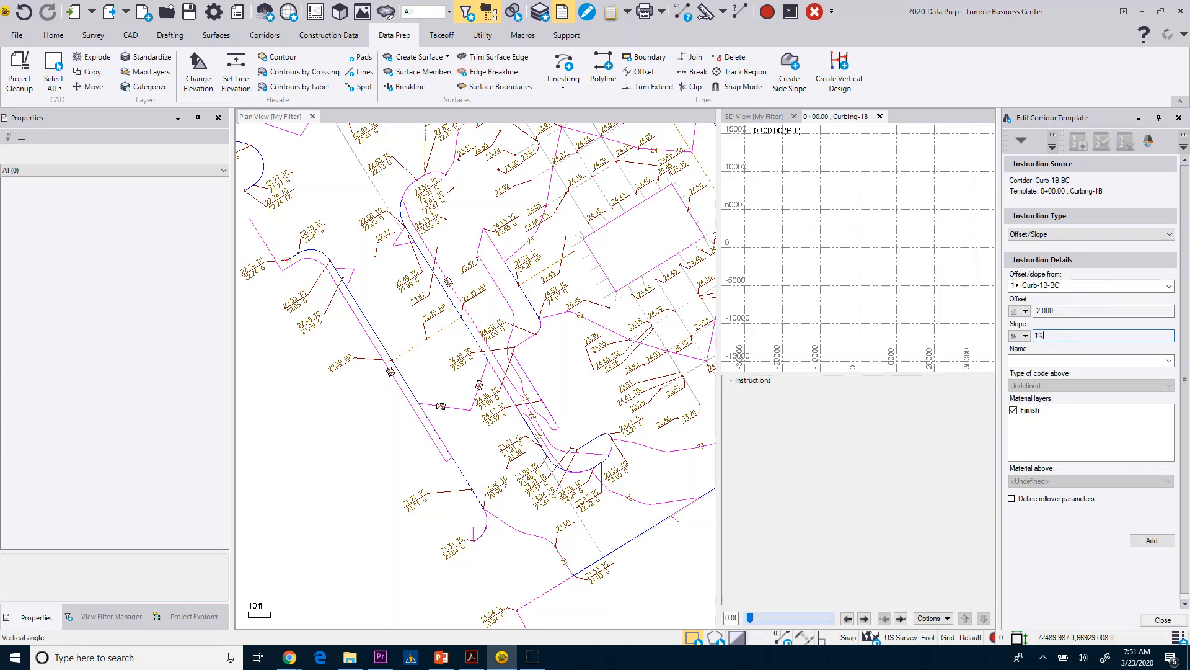
click(1027, 360)
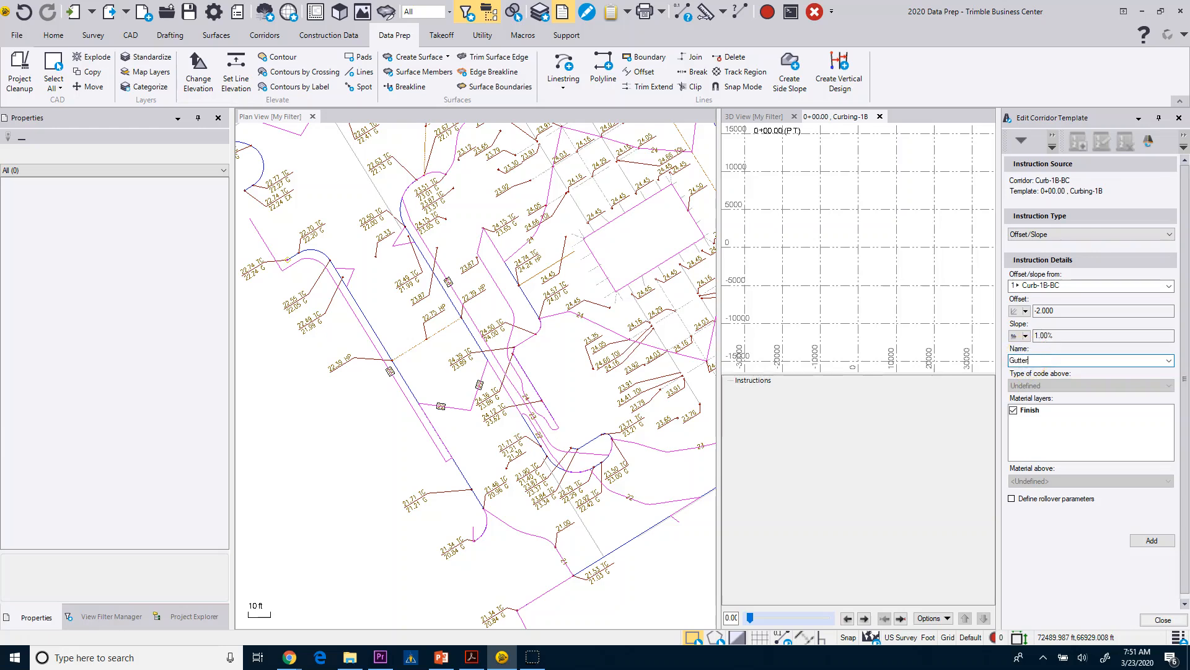
text(Curb-1B-)
click(1152, 541)
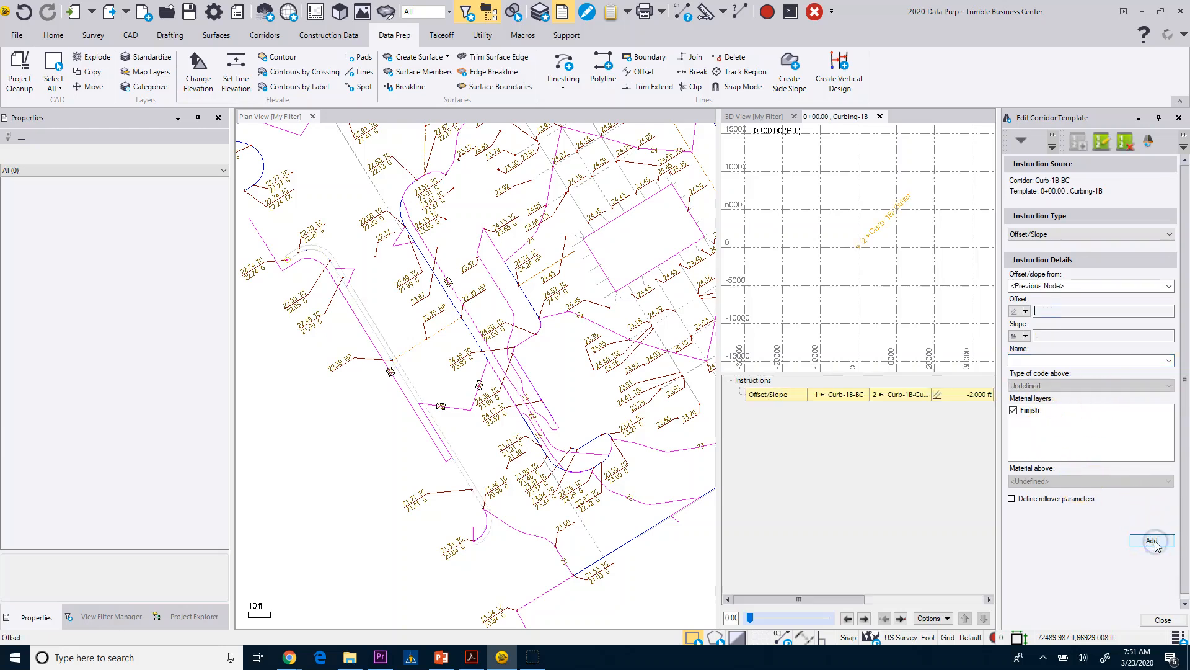
scroll(841, 240, up, 10)
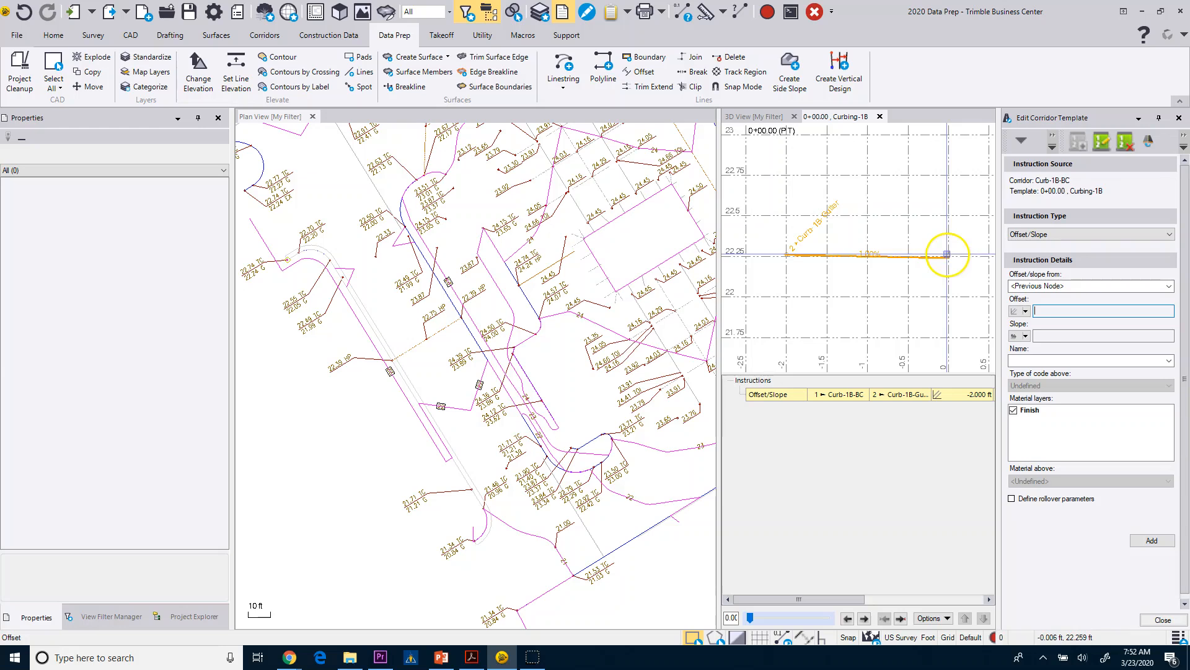
- Switch the type of the new Curbing-1B template instruction to Offset/Elevation
scroll(837, 292, down, 1)
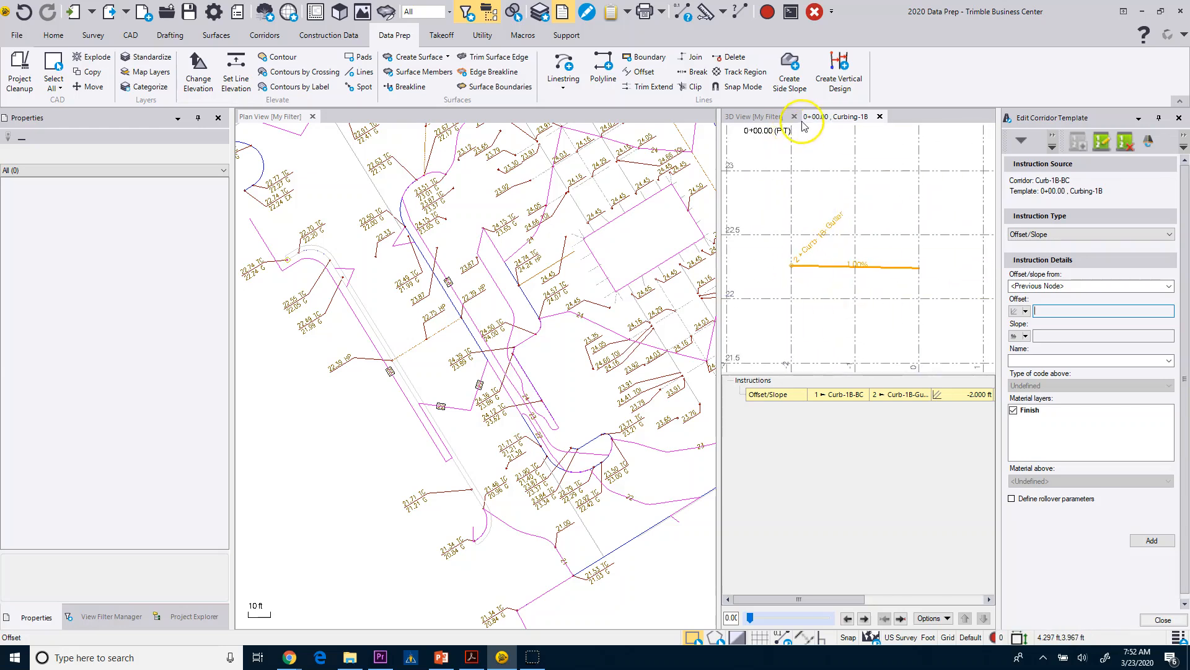
scroll(344, 274, up, 3)
middle_drag(344, 274, 546, 308)
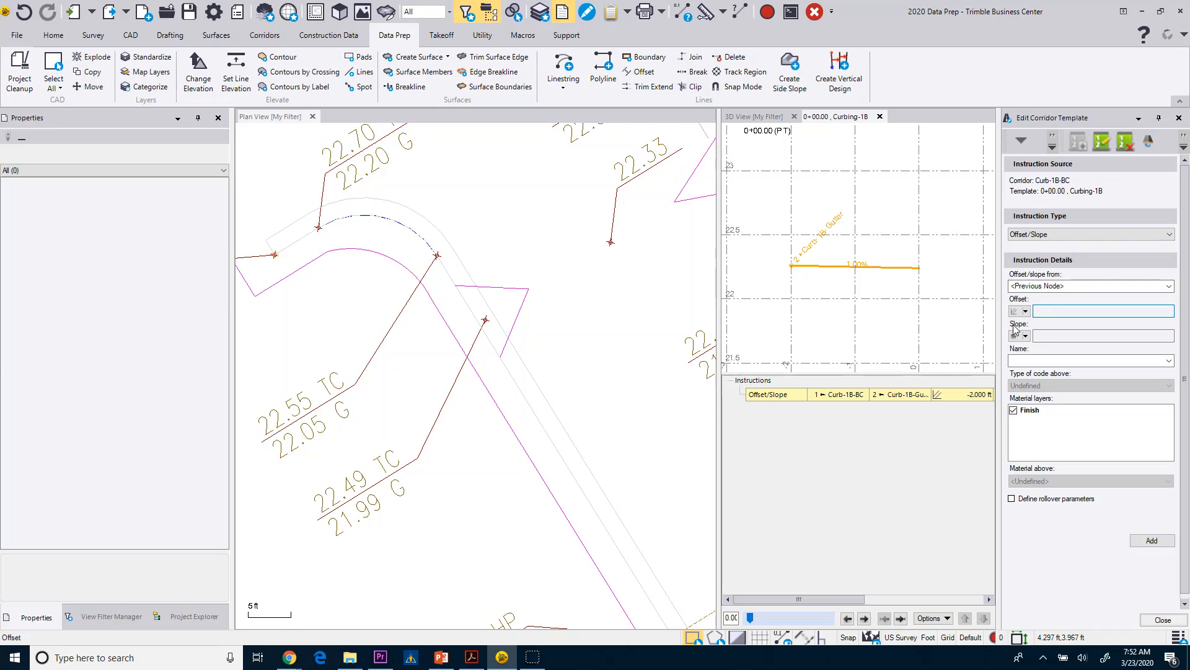
click(1053, 310)
key(Tab)
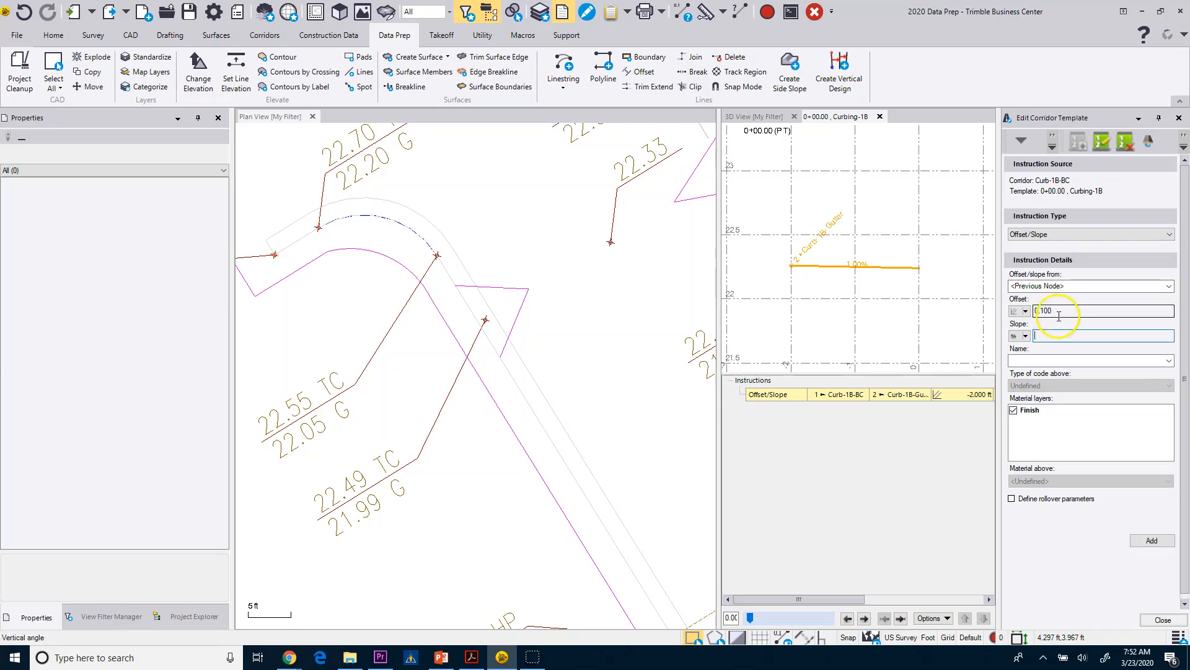
click(1042, 241)
click(1047, 253)
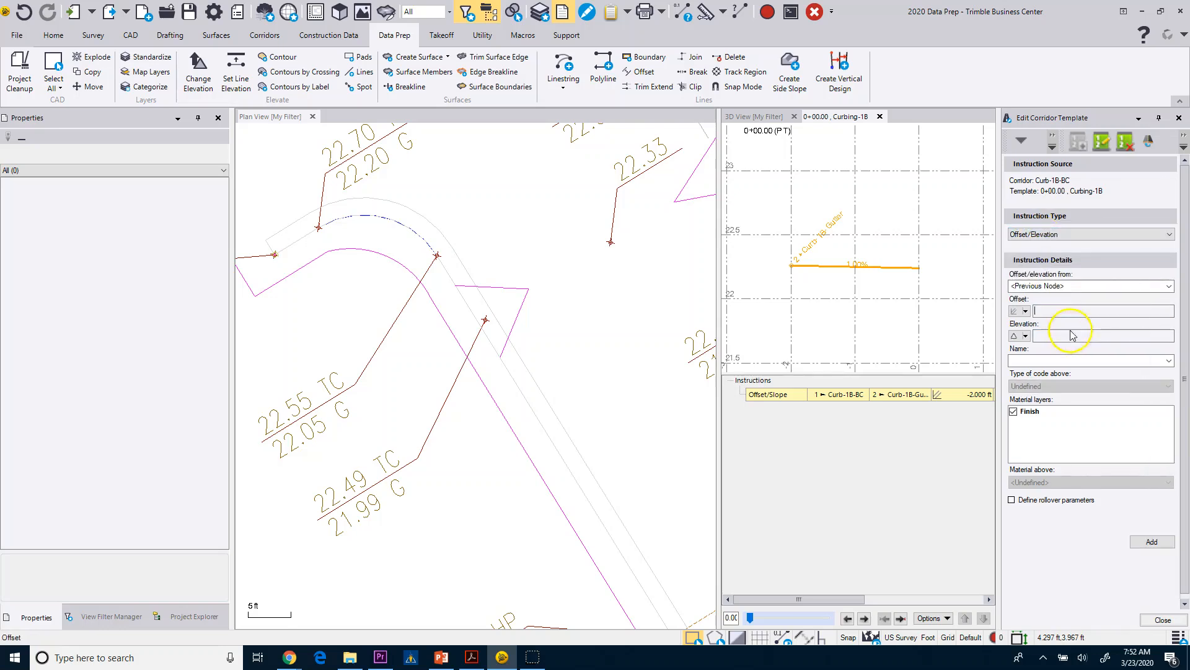
- Measure the Offset/Elevation instruction from Curb-1B-BC, with an offset of 0.1 ft and an elevation difference of 0.5 ft
click(1060, 310)
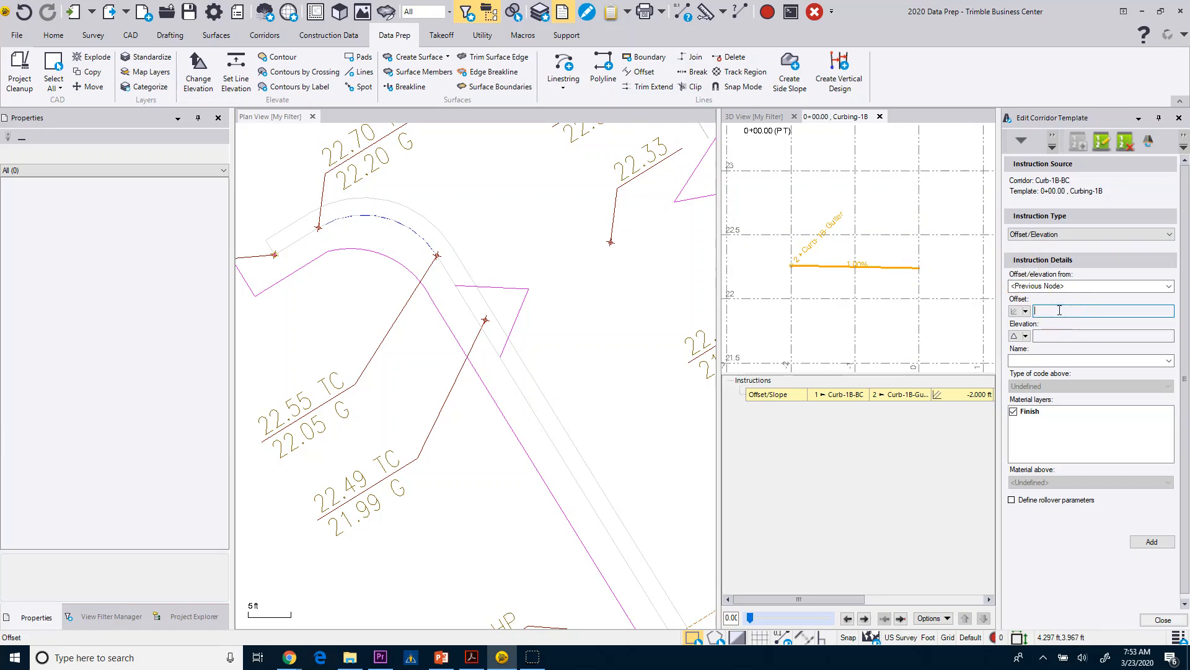
click(1044, 286)
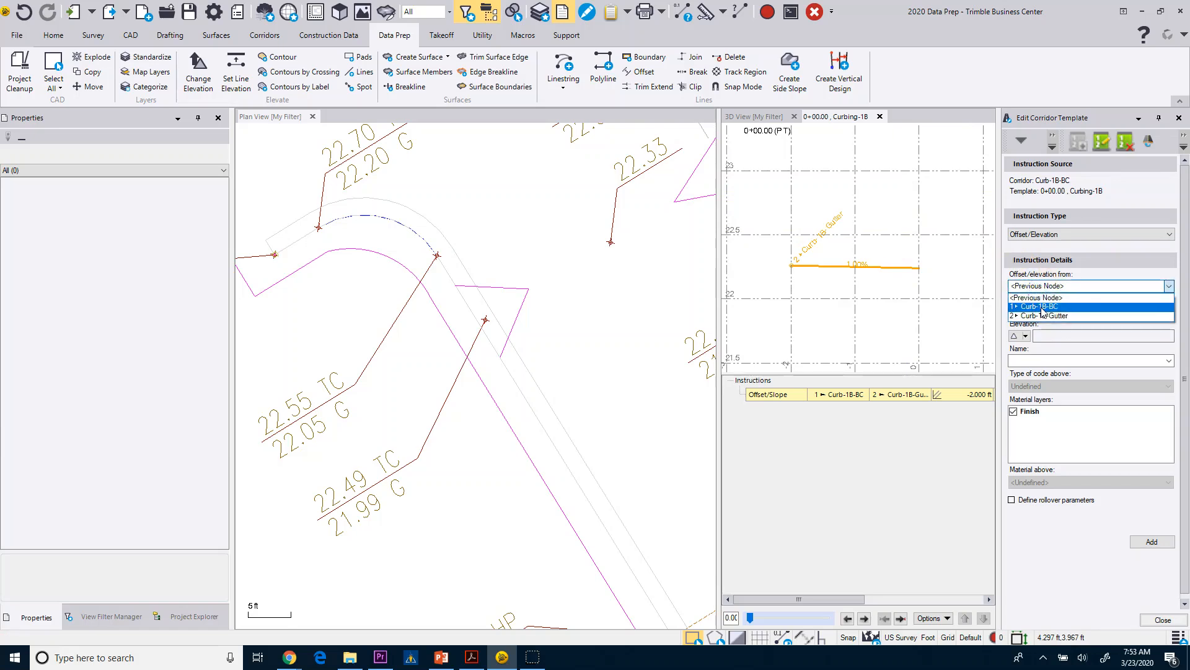
click(1041, 307)
click(1042, 312)
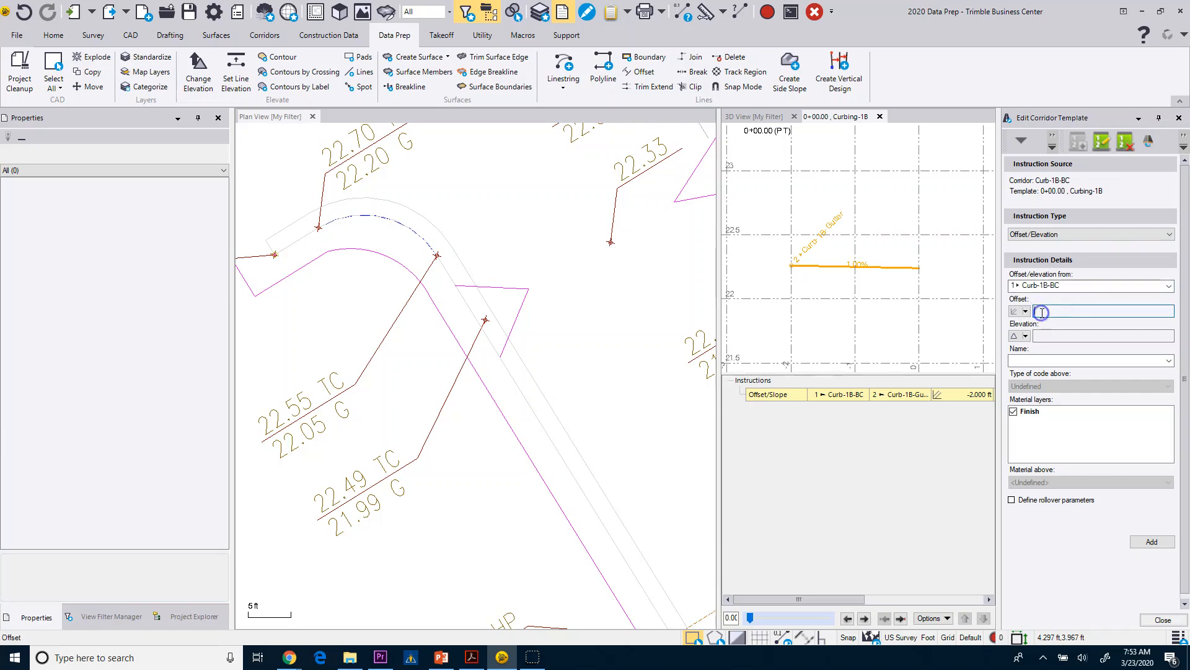
text(.1)
key(Tab)
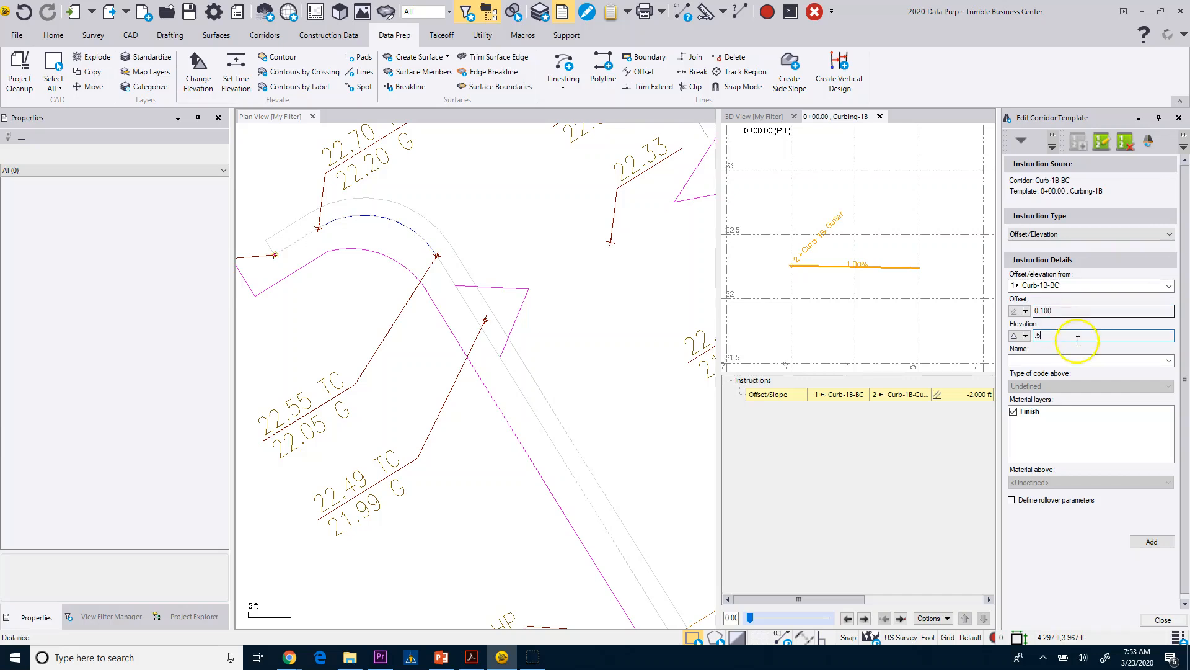
- Name the curb face instruction Curbing-1B-TFC and add it to the template
click(1054, 360)
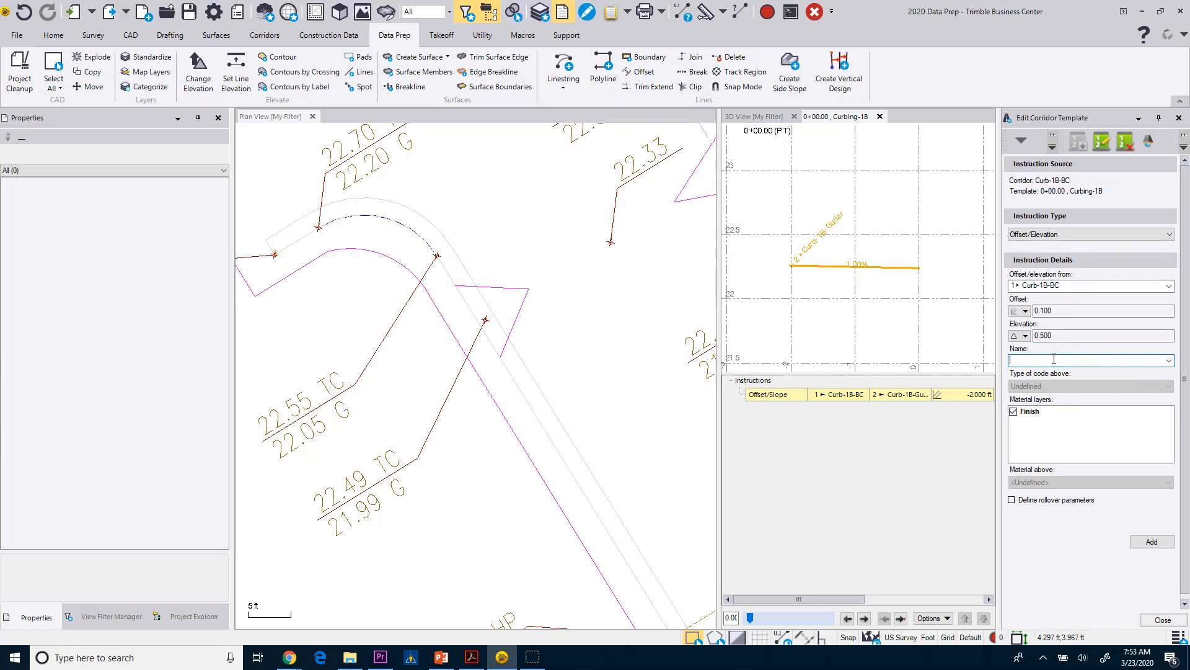
text(Curbing-1B-TFC)
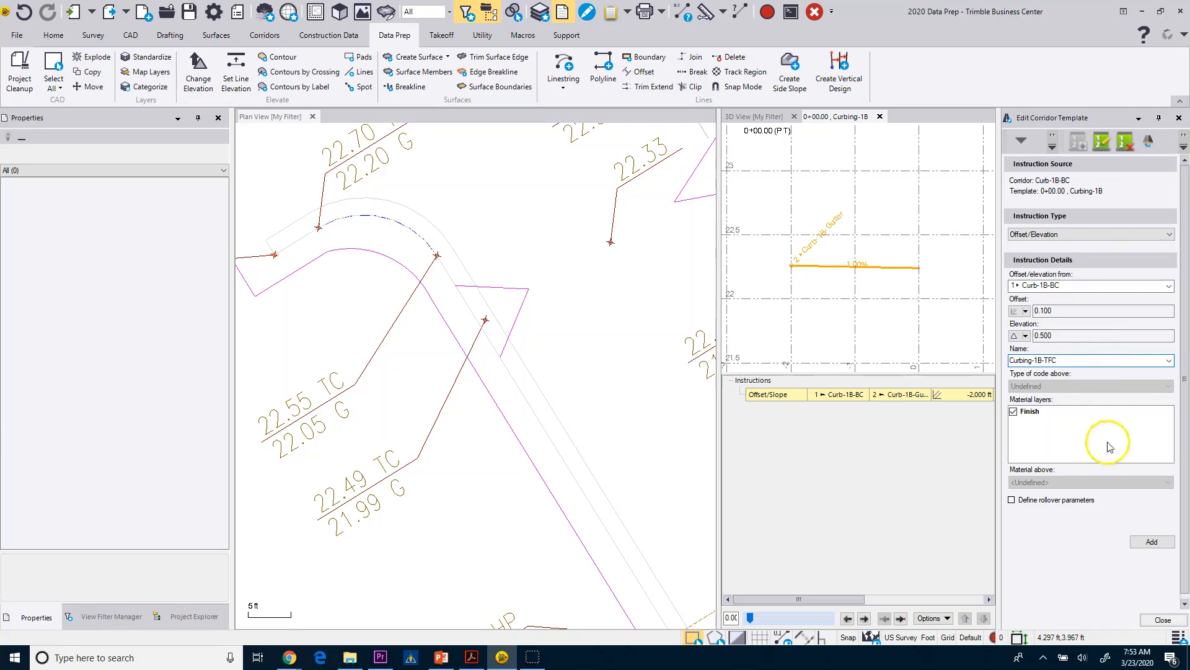
click(1152, 541)
scroll(909, 239, down, 3)
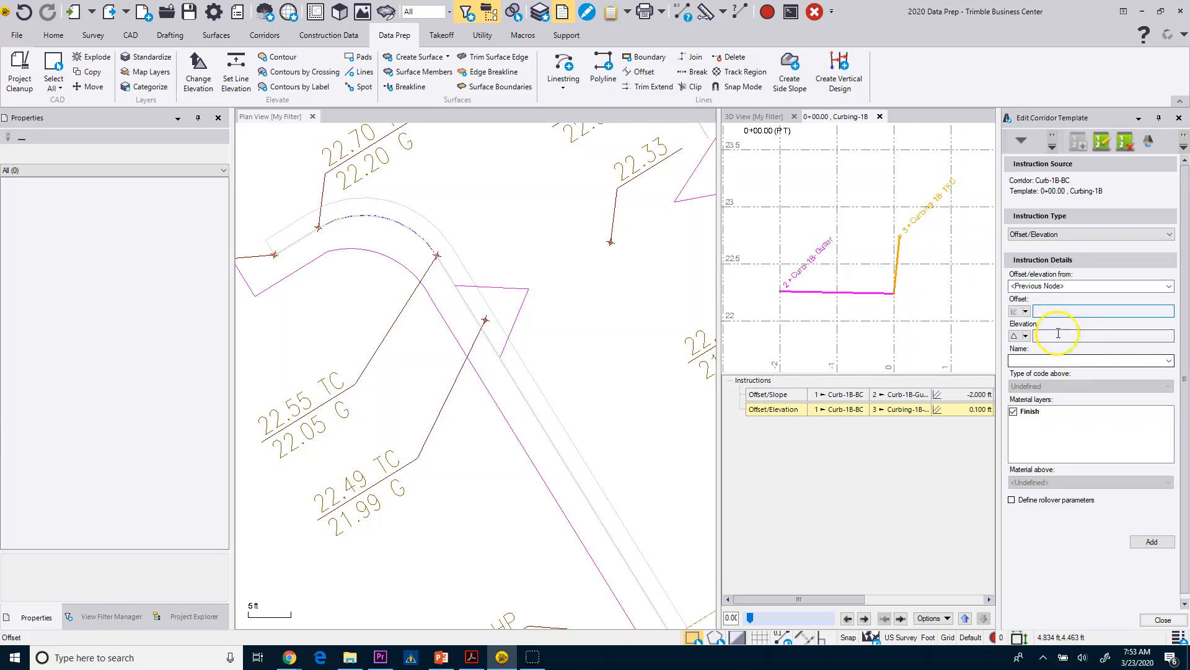
- Define another Offset/Elevation instruction measured from Curbing-1B-TFC, with an offset of 0.4 ft and an elevation difference of 0
click(1043, 312)
click(1048, 285)
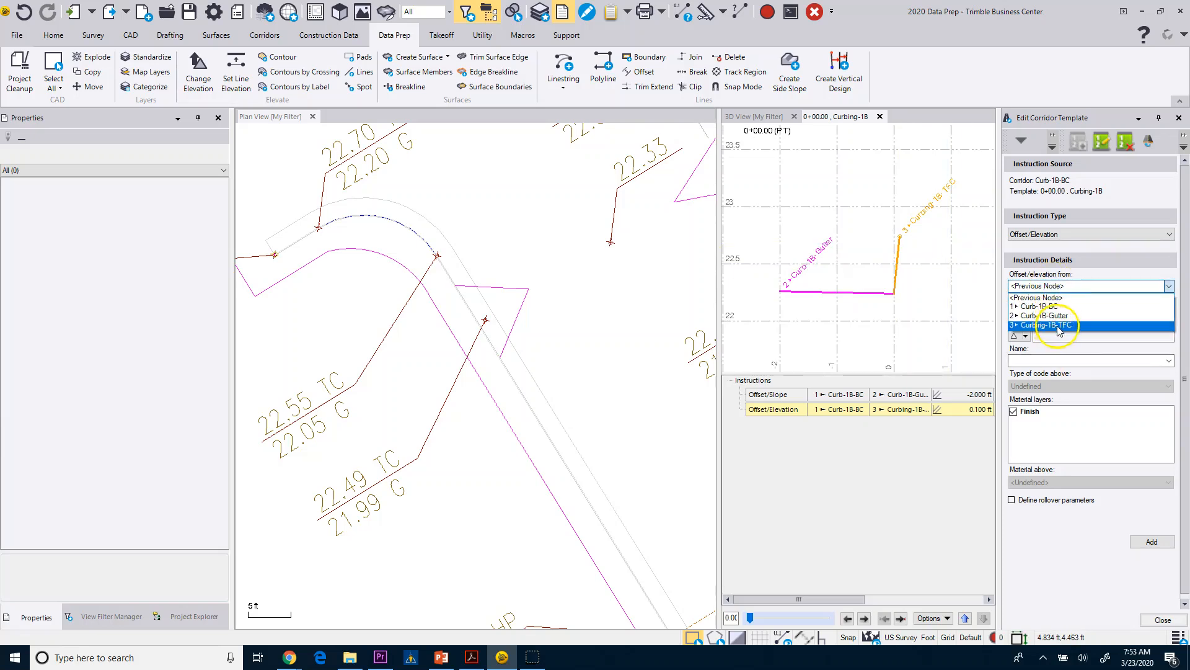
click(1053, 327)
click(1043, 313)
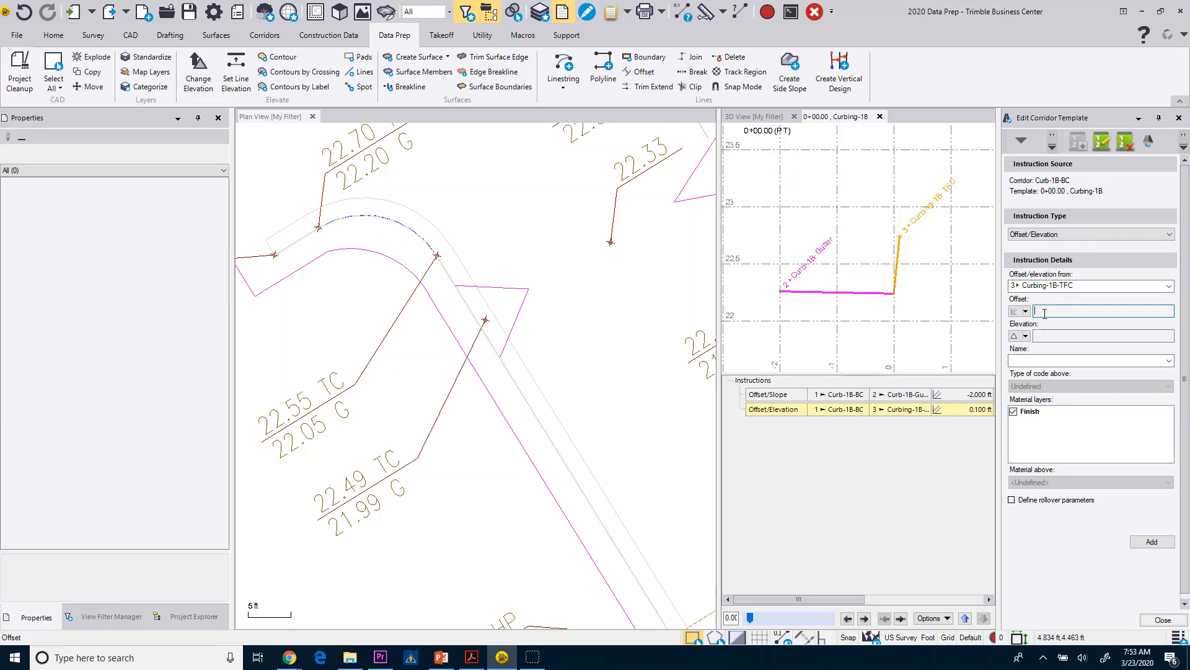
text(.4)
key(Tab)
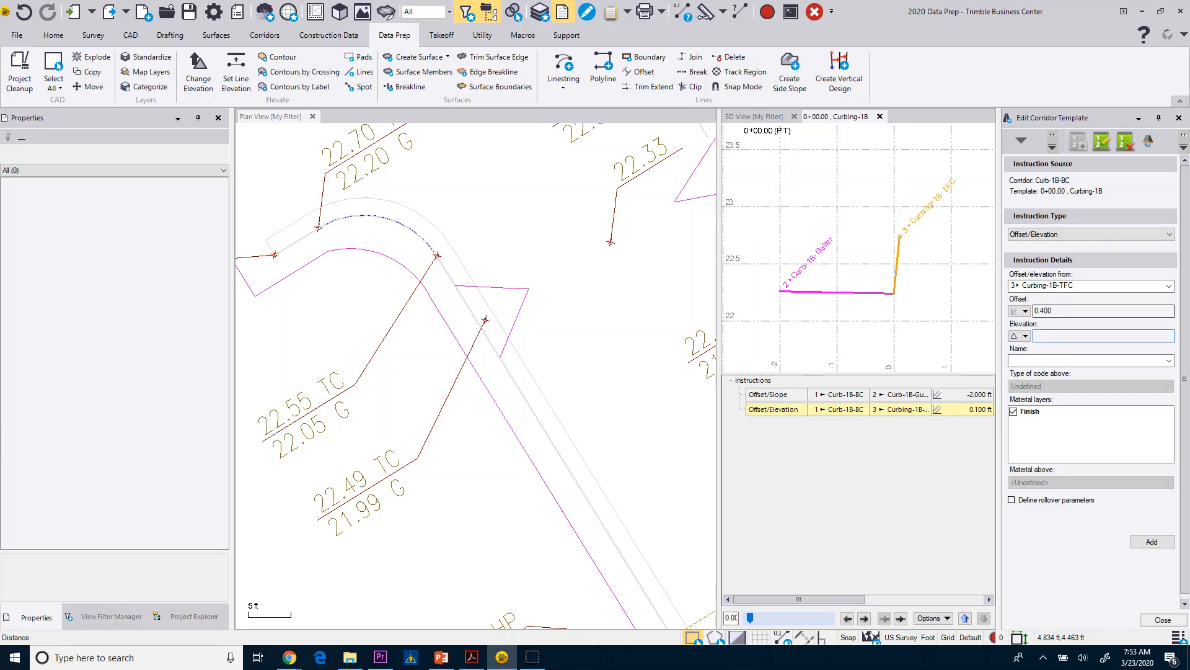
text(0)
- Name the instruction Curbing-1B-TBC, add it to the template, and finish editing the corridor template
click(1045, 358)
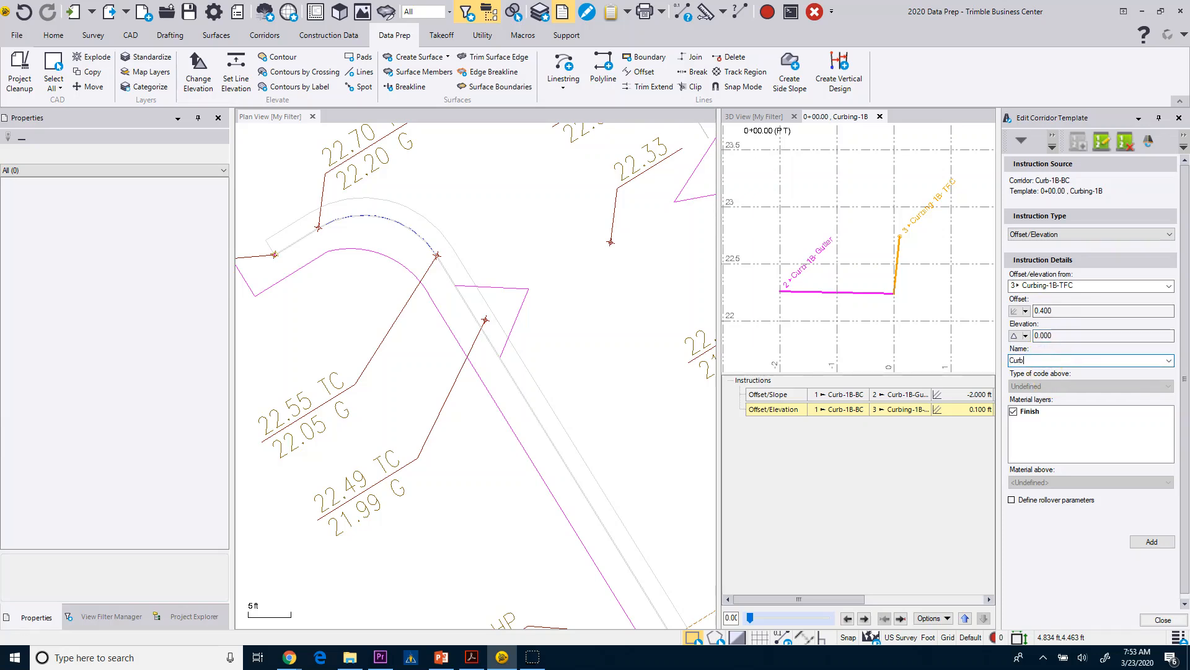
text(Curbing)
key(BackSpace)
text(-1B-TBC)
click(1152, 541)
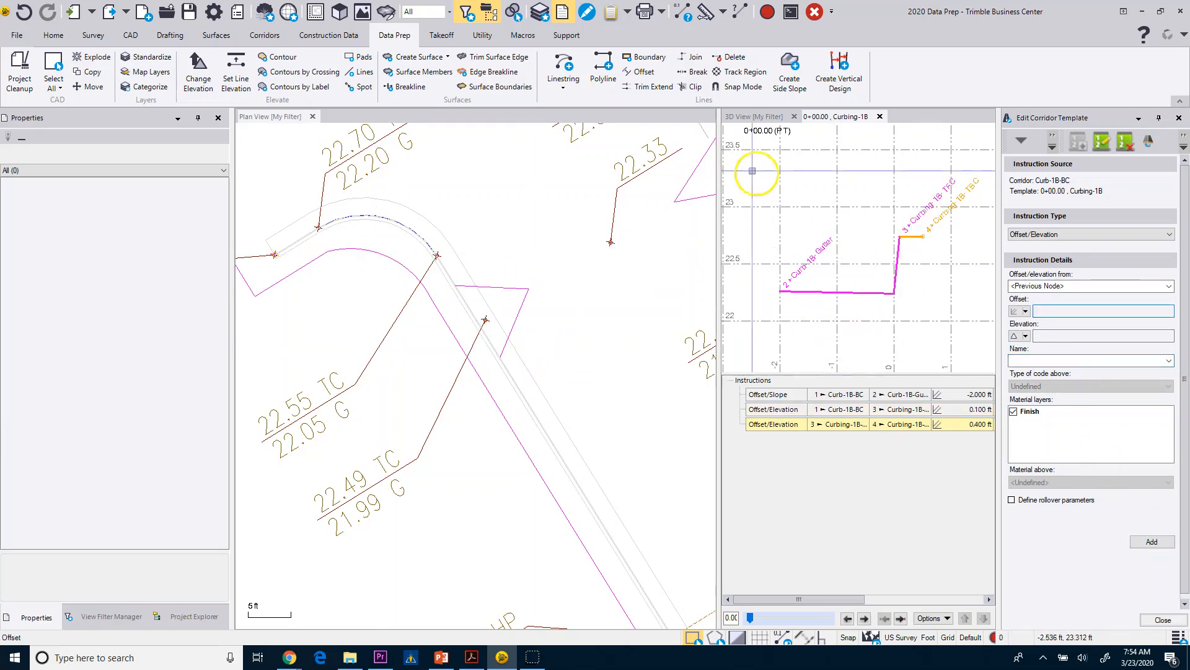
click(1169, 620)
- Examine the generated curb and gutter lines from several angles in the 3D view
scroll(909, 470, up, 4)
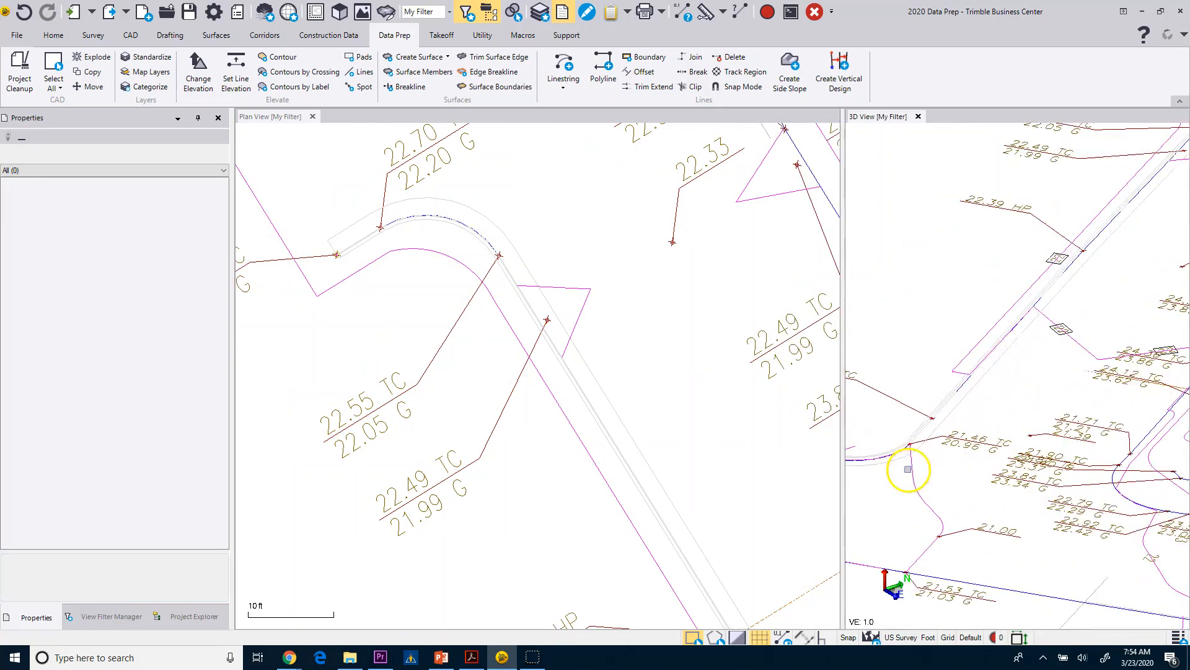
mouse_move(925, 415)
middle_down()
mouse_move(946, 401)
mouse_move(935, 409)
middle_up()
scroll(935, 409, down, 5)
mouse_move(974, 329)
middle_down()
mouse_move(983, 362)
mouse_move(957, 338)
middle_up()
scroll(973, 347, down, 2)
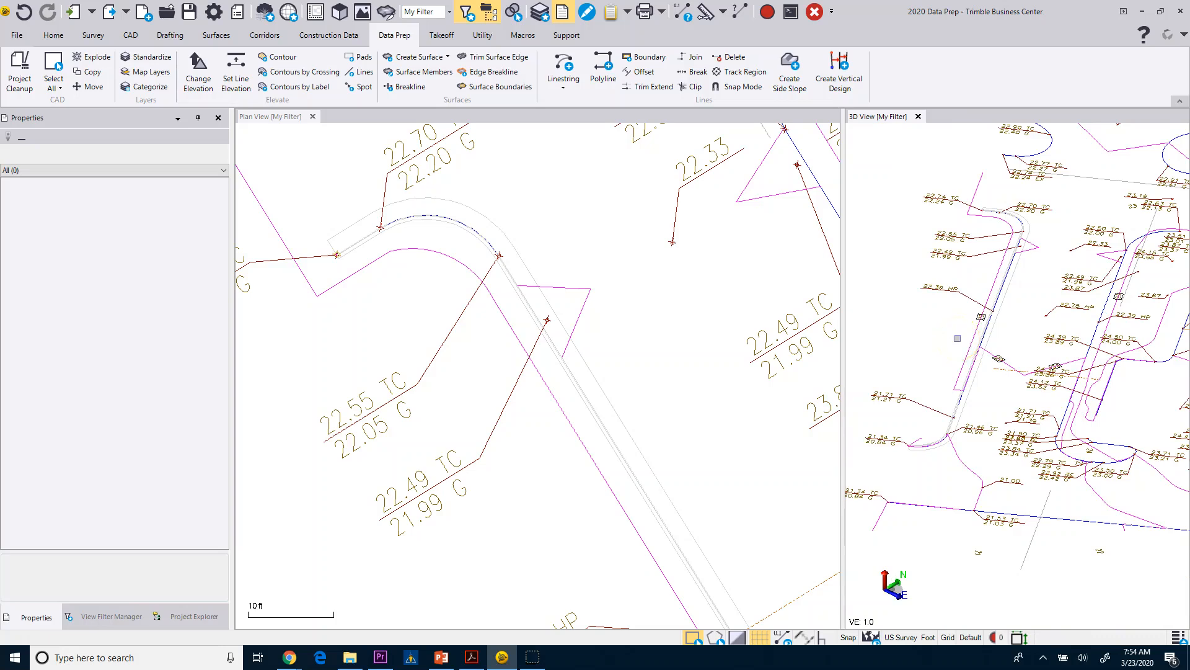
scroll(1112, 522, down, 2)
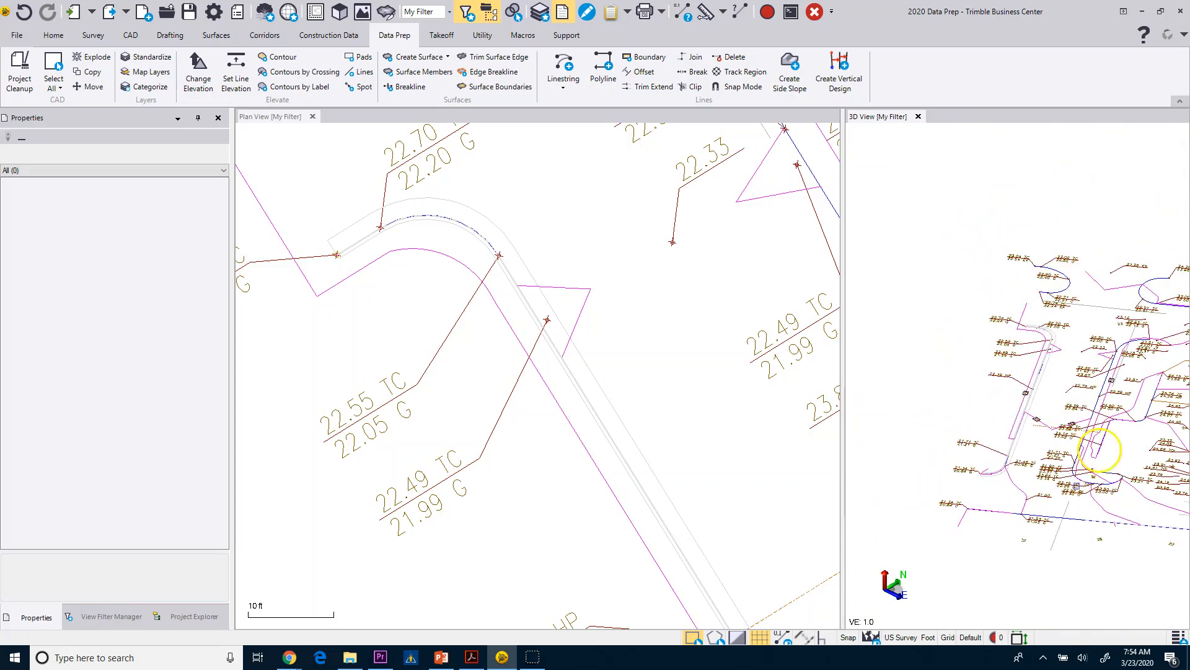
middle_drag(1145, 346, 1182, 350)
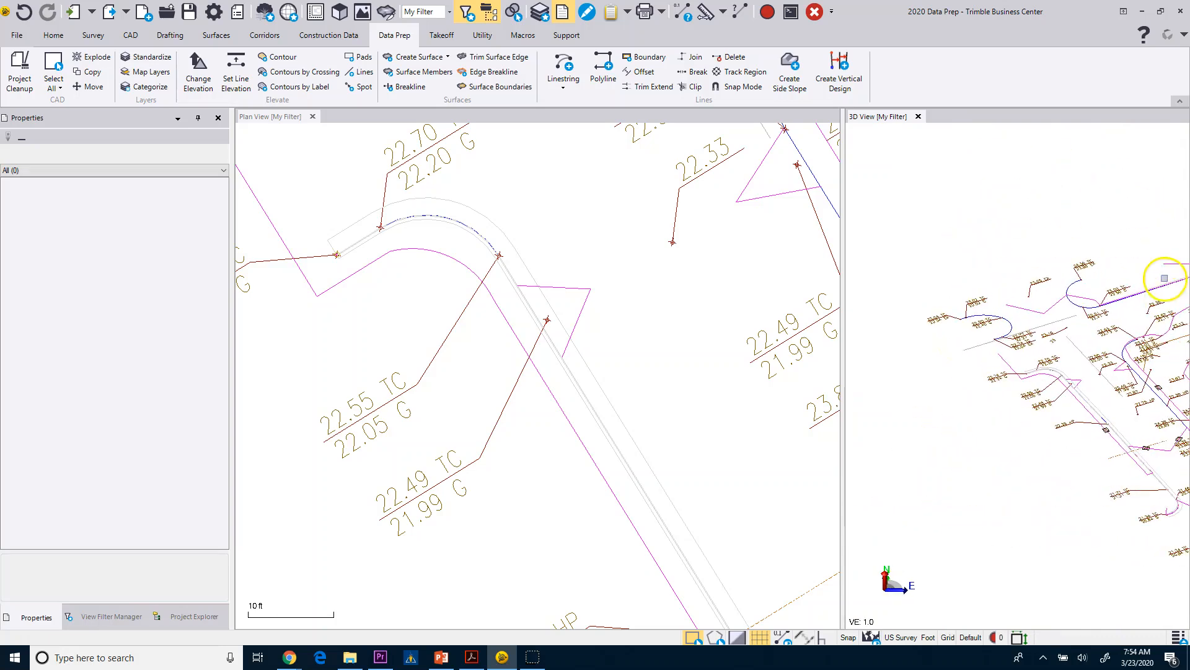
middle_drag(1098, 424, 1073, 417)
scroll(1074, 415, up, 3)
middle_drag(1119, 329, 951, 313)
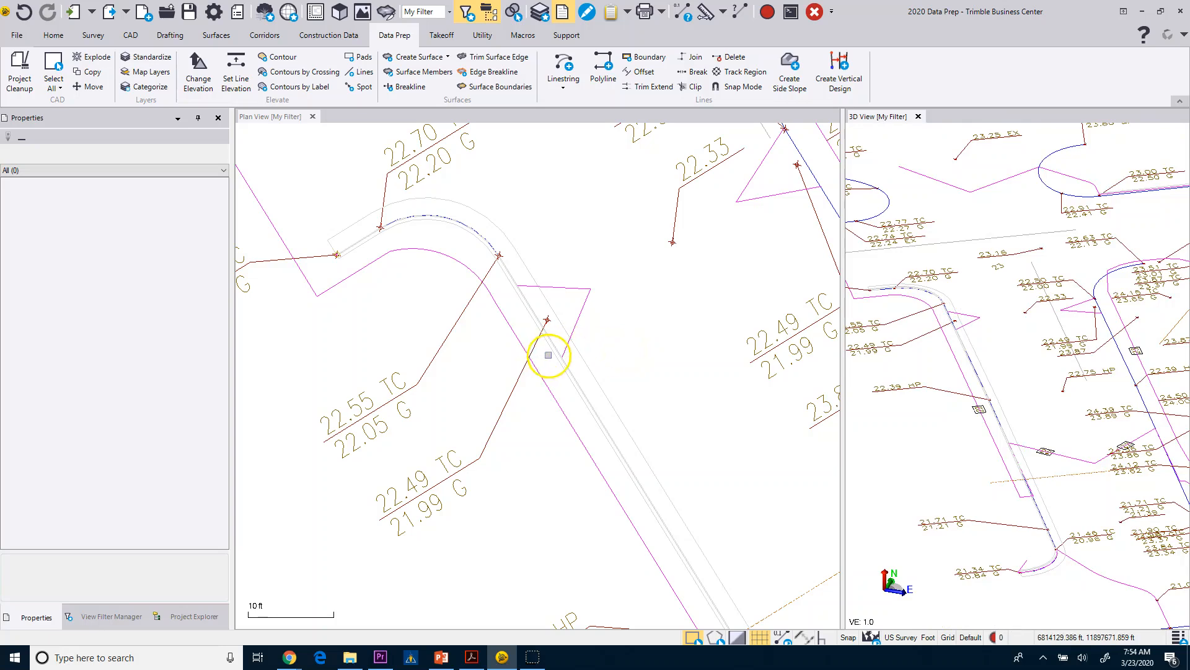
- Start a side slope on the neighbouring Curb-1B-BC linestring to the east, using the Copy definition - No edit option
scroll(561, 376, down, 3)
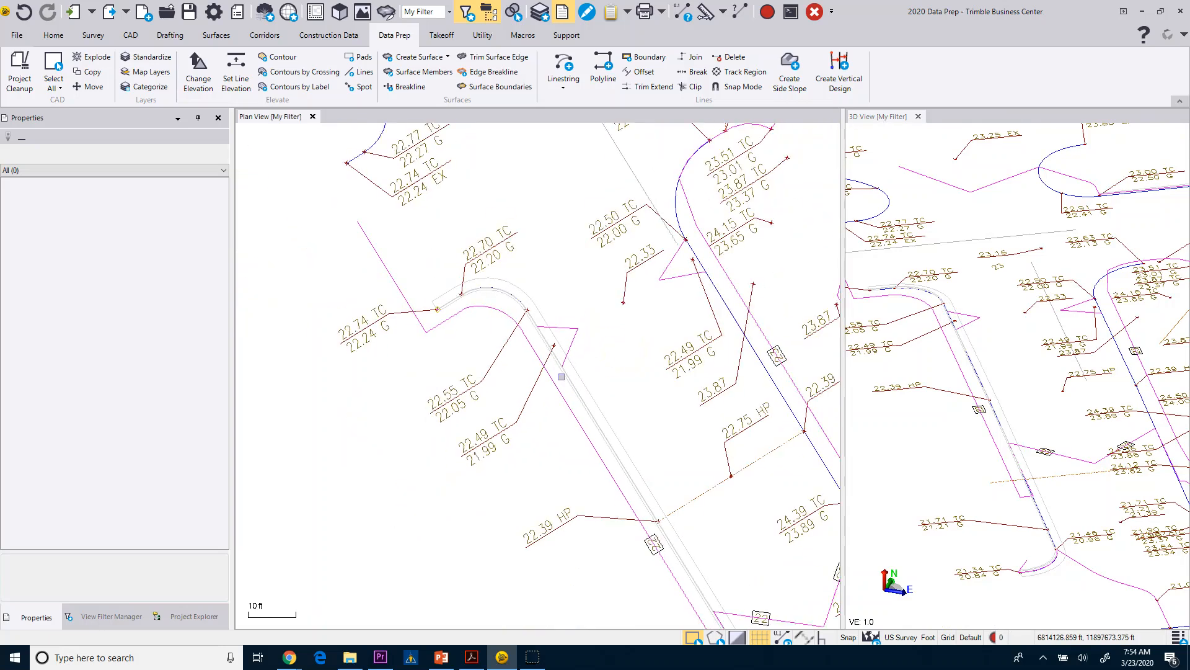
scroll(478, 260, down, 2)
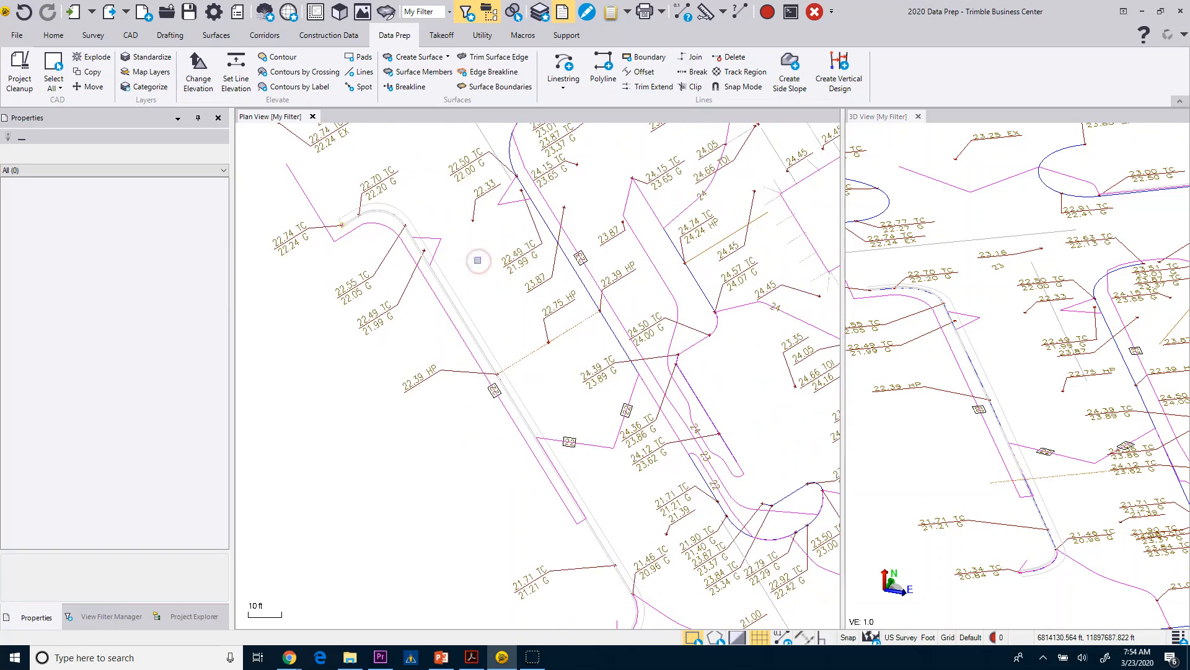
click(540, 214)
middle_drag(489, 231, 378, 279)
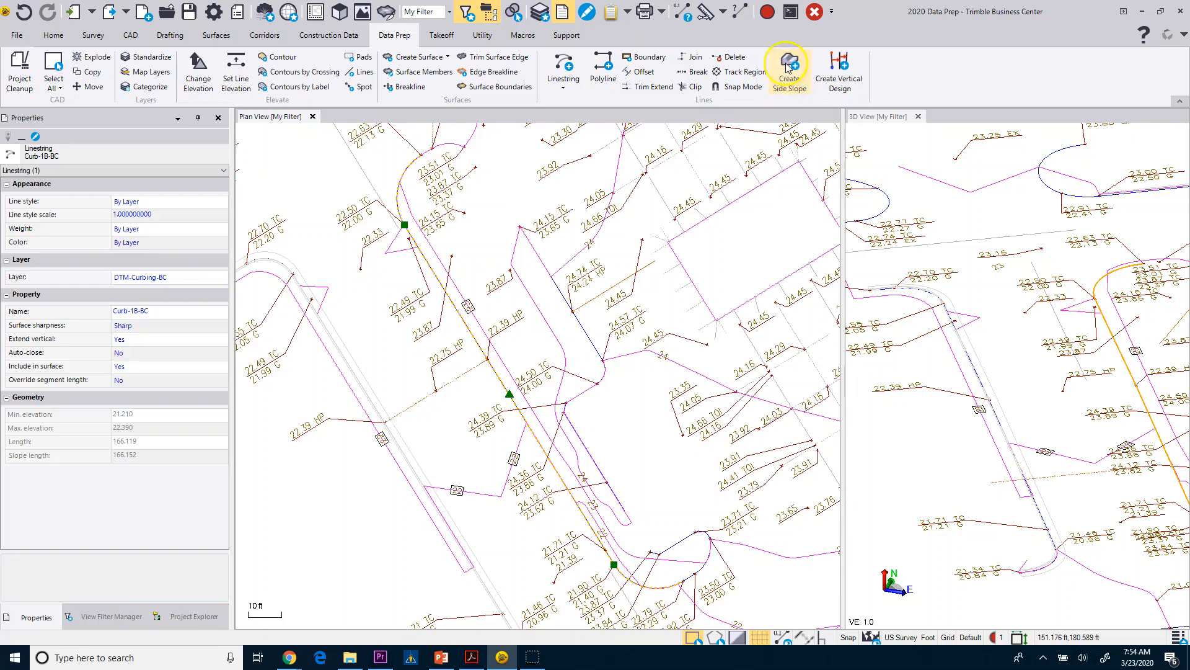
click(787, 87)
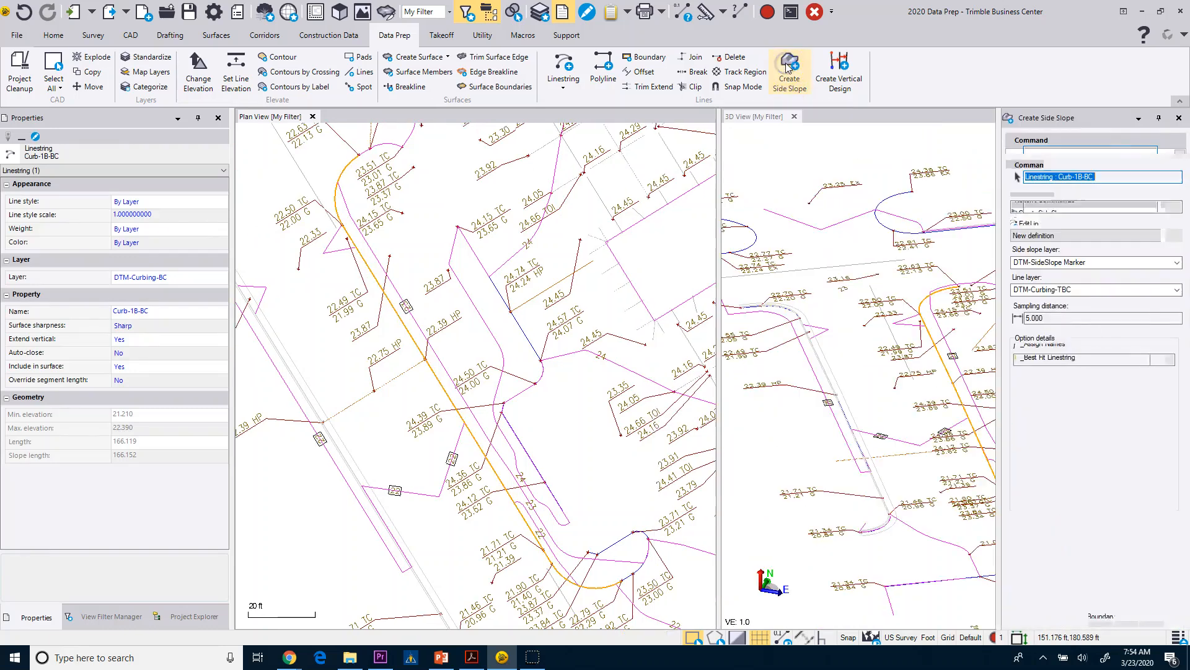
click(1048, 236)
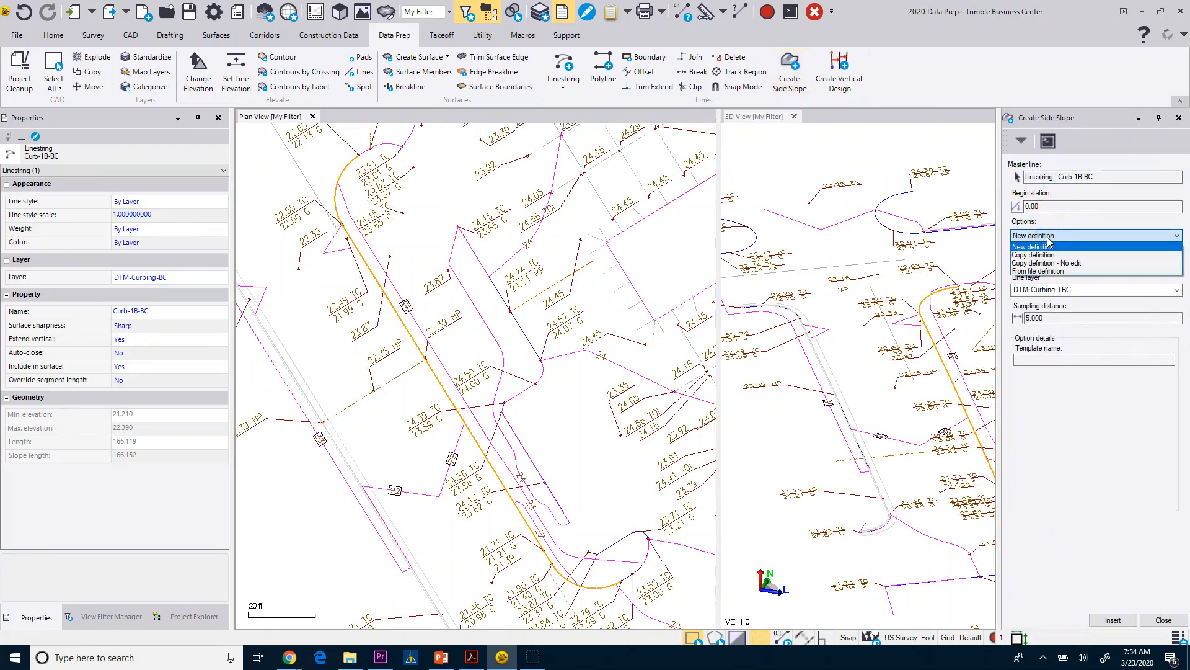
click(1068, 263)
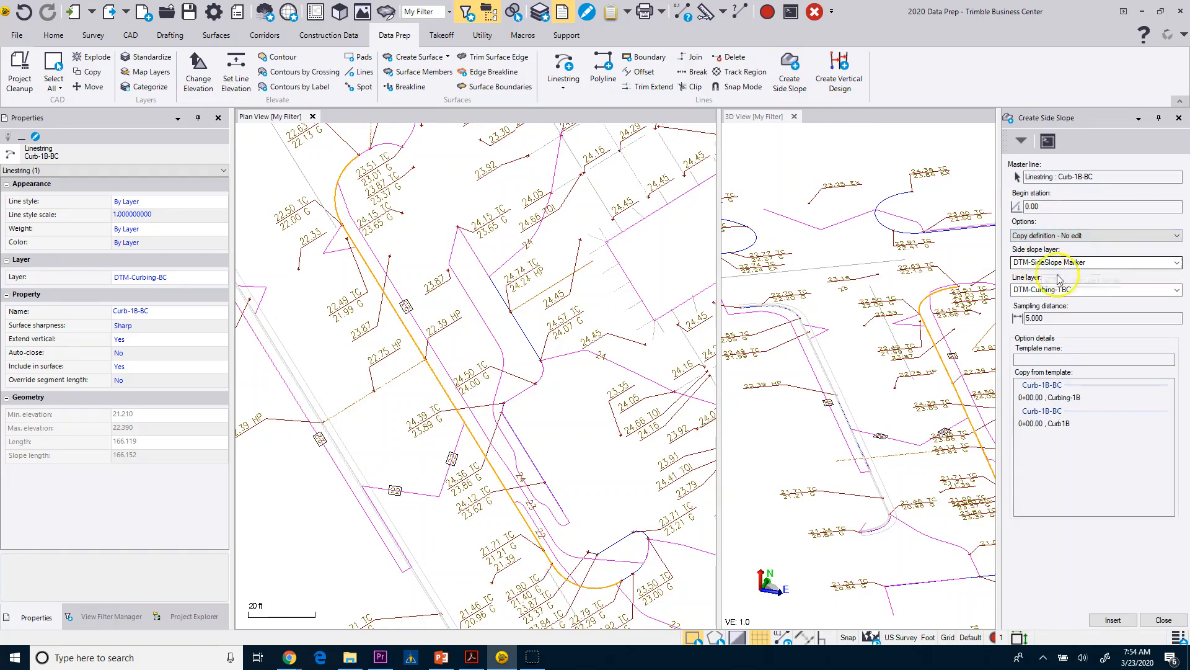
- Name the side slope template Curbing-1B, copy it from the existing 0+00.00, Curbing-1B template, and insert it
click(1054, 360)
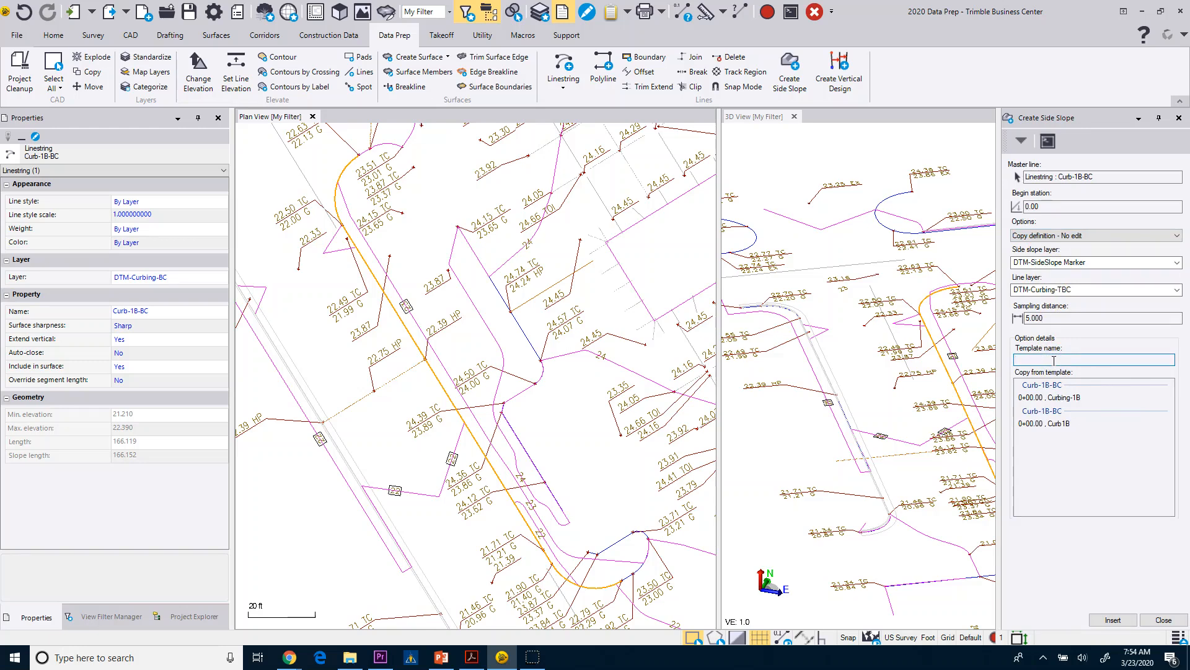
text(Curbing-1B)
click(1113, 620)
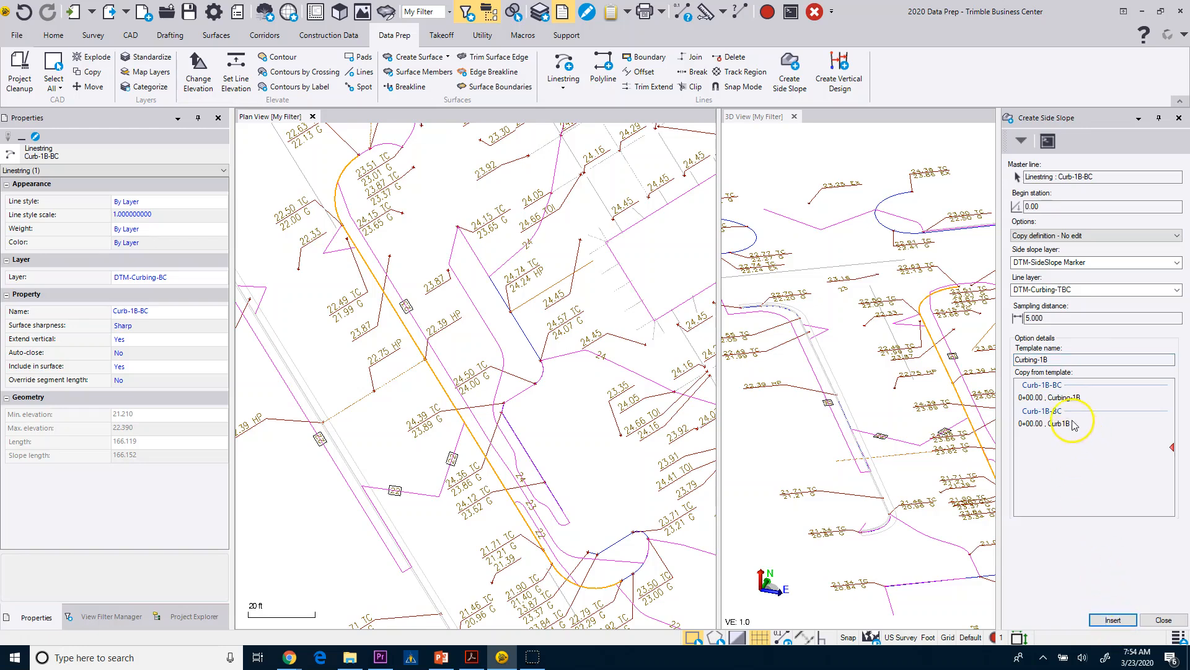
click(1059, 400)
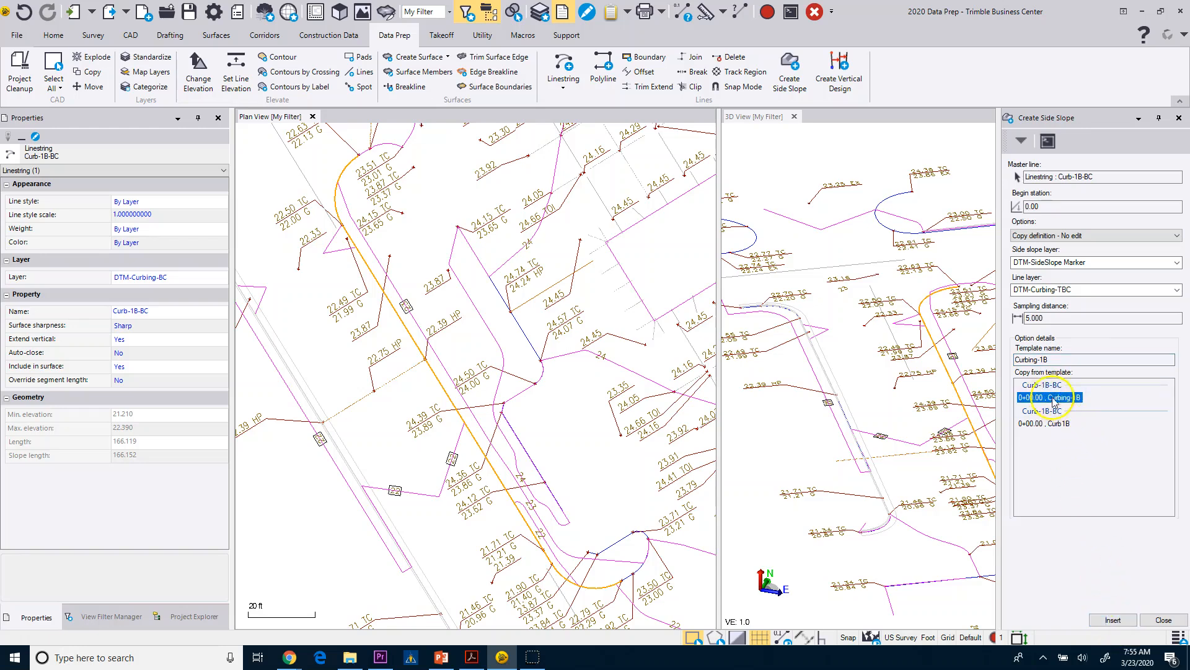
click(1124, 621)
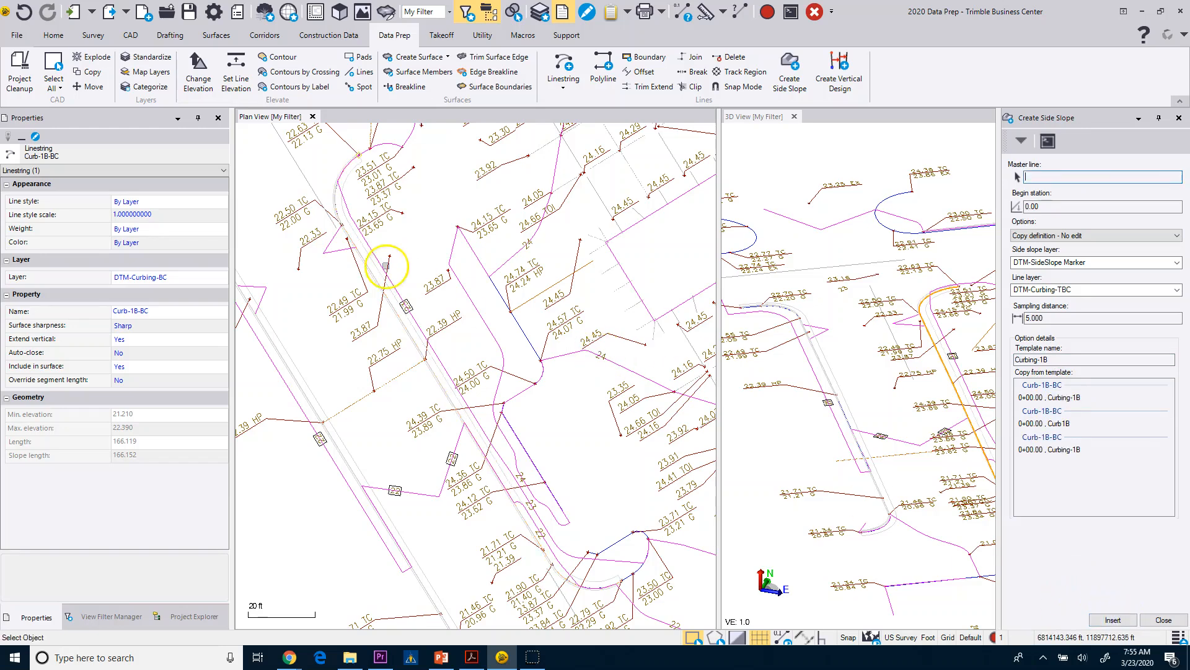
click(1163, 619)
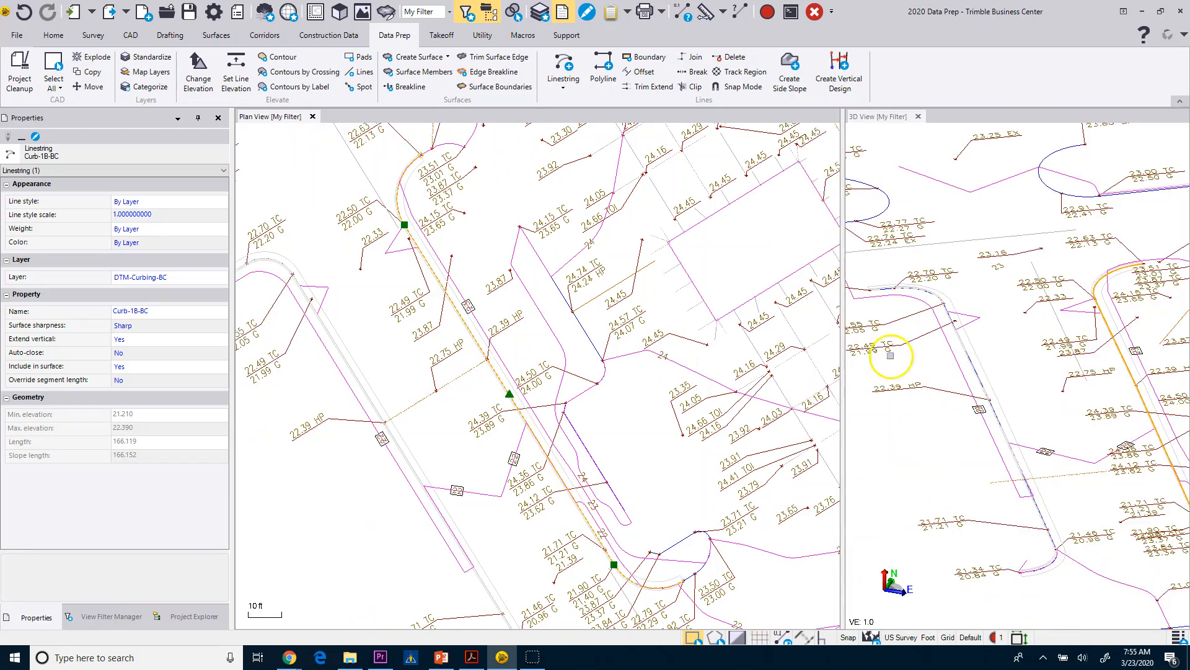
- Reverse the direction of the Curb-1B-BC linestring on the eastern curb so its gutter and curb lines switch sides
scroll(616, 345, up, 5)
scroll(584, 470, up, 2)
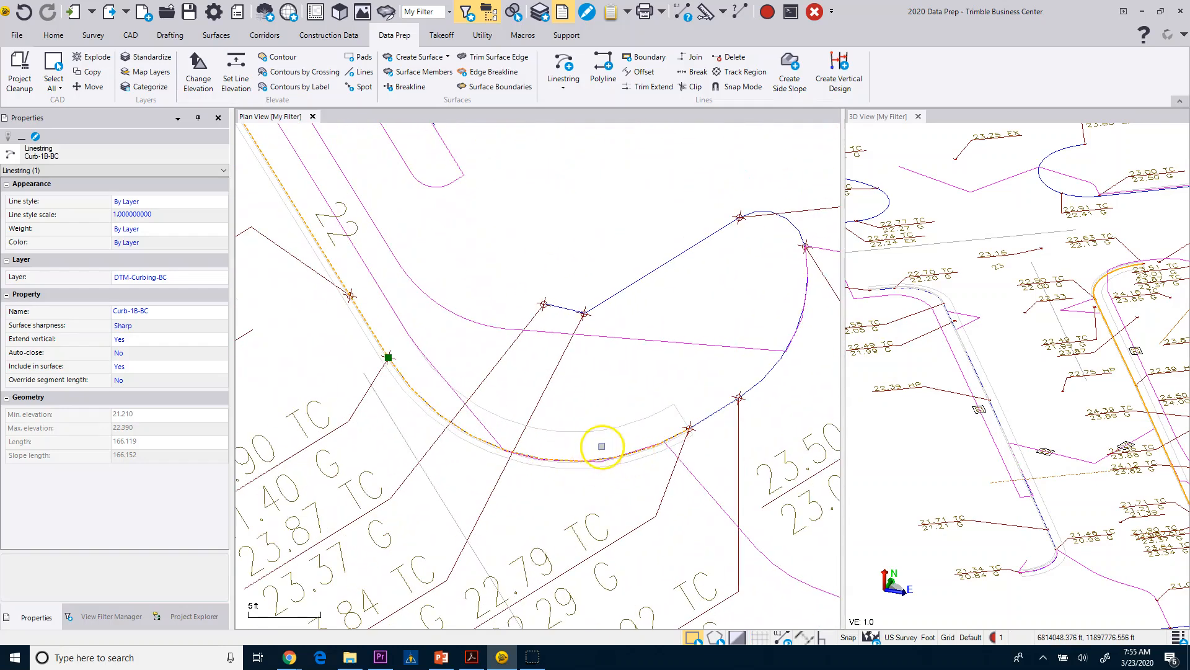
click(625, 453)
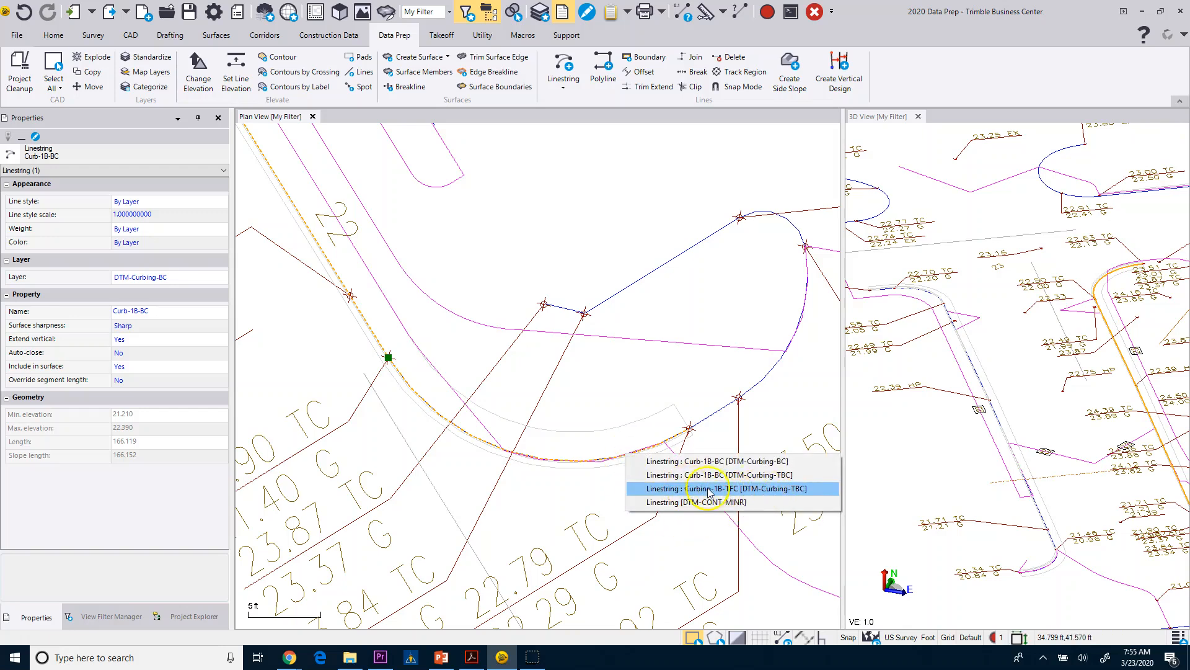
click(748, 466)
right_click(600, 208)
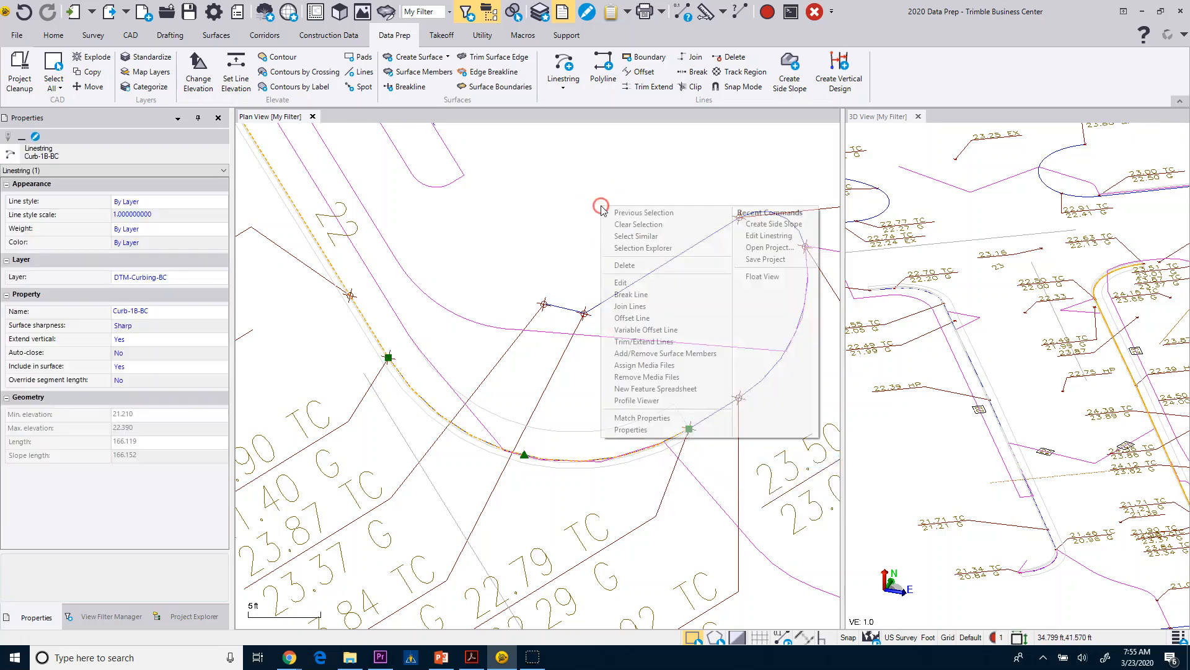
click(636, 283)
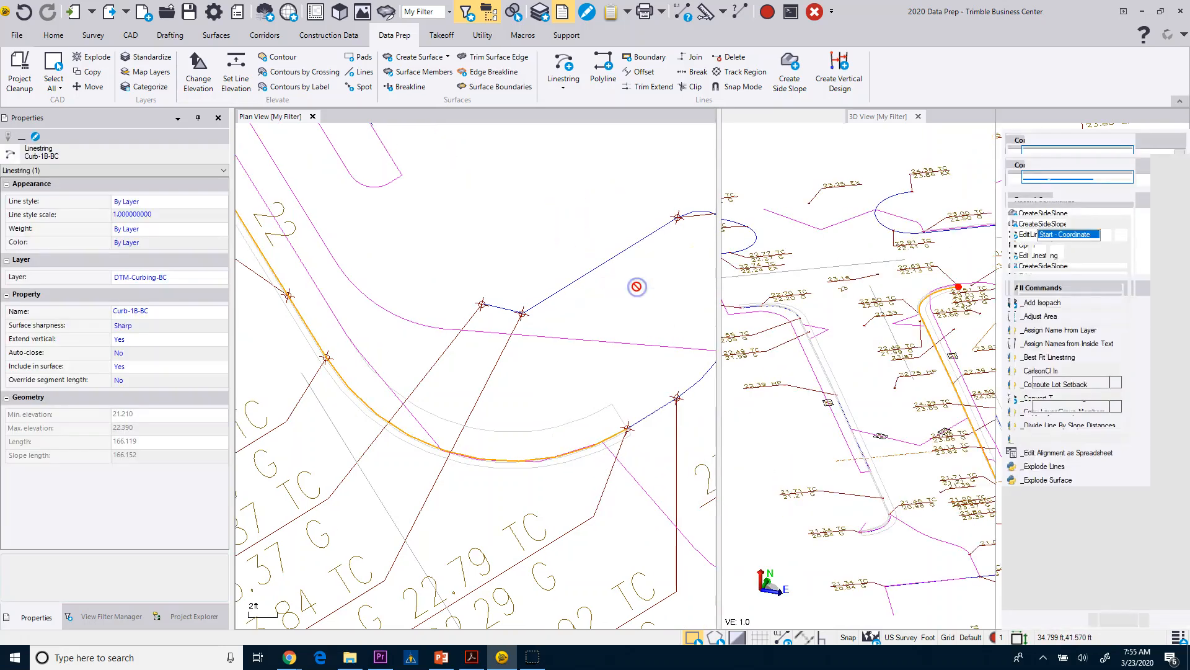
click(1123, 142)
click(1120, 235)
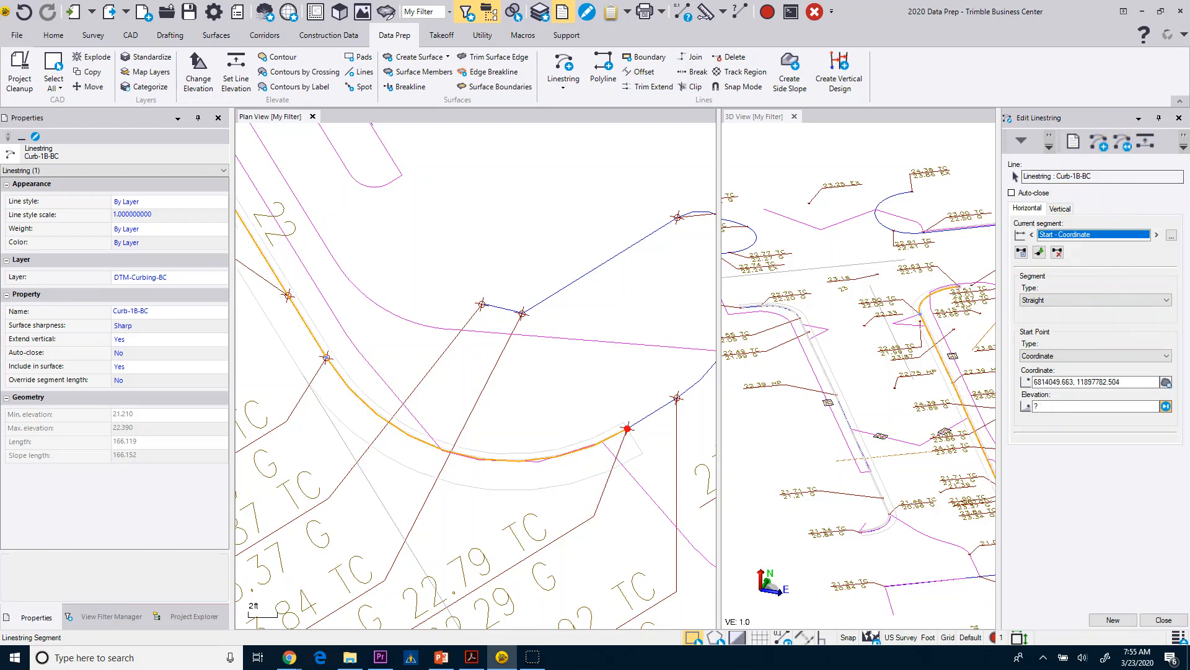
click(1164, 619)
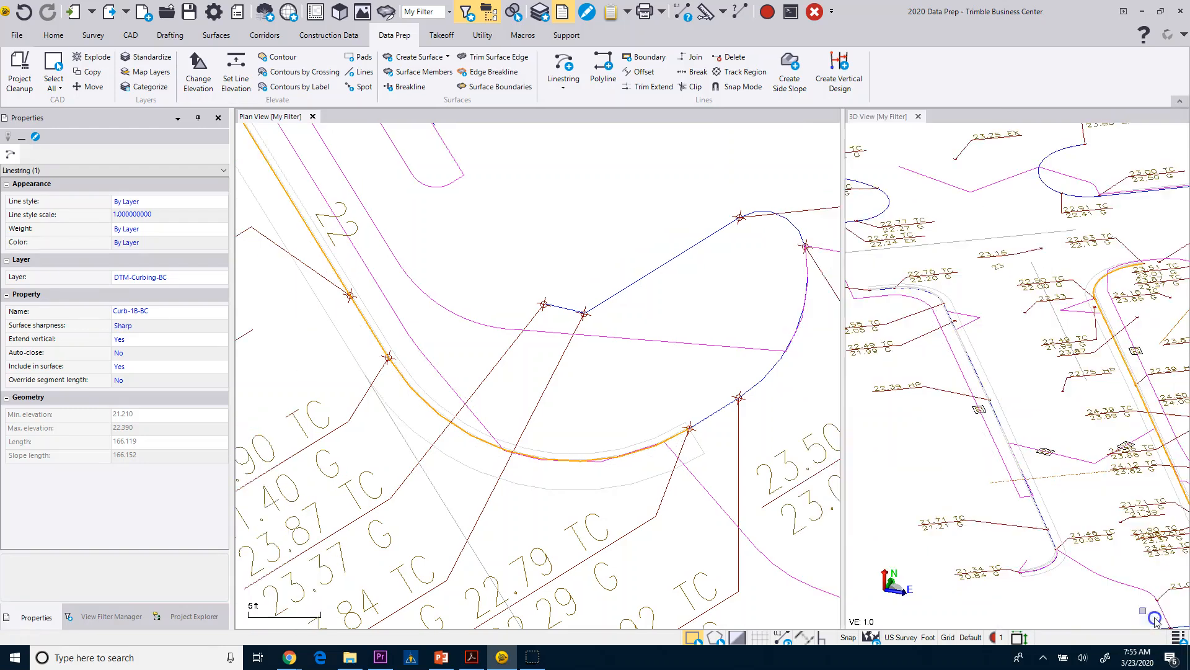
- Reverse the direction of the straight Curb-1B-BC linestring along the southern edge, at the 21.53 TC label
click(263, 22)
scroll(545, 259, down, 7)
click(978, 410)
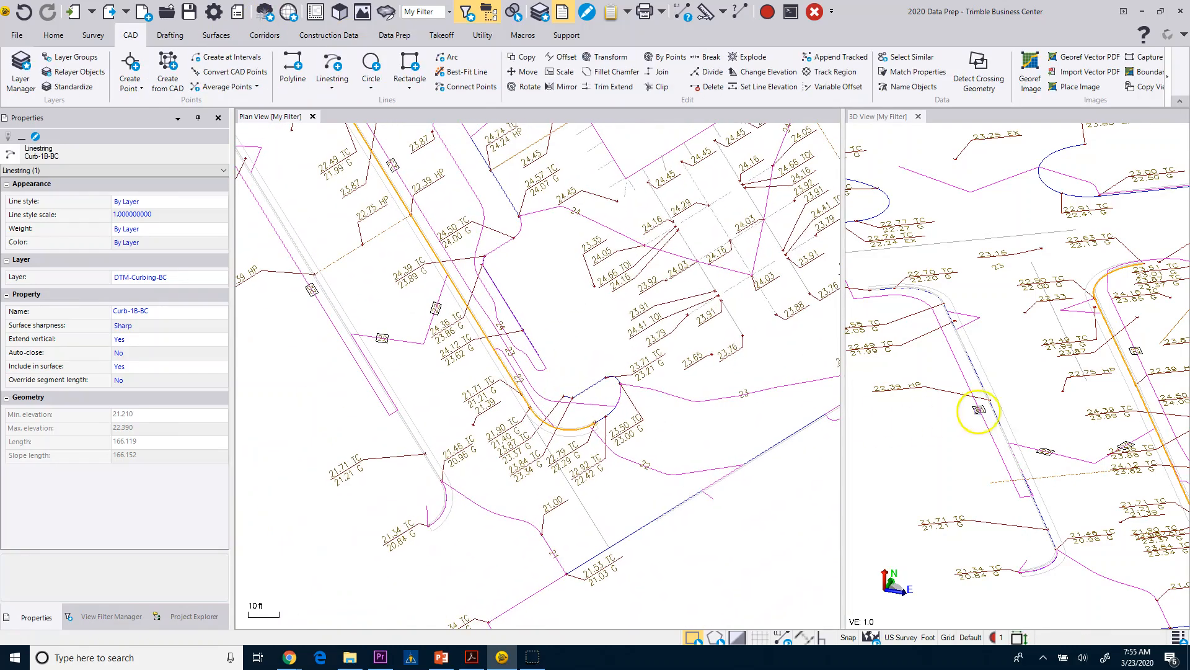
scroll(1088, 475, up, 4)
scroll(1069, 459, down, 5)
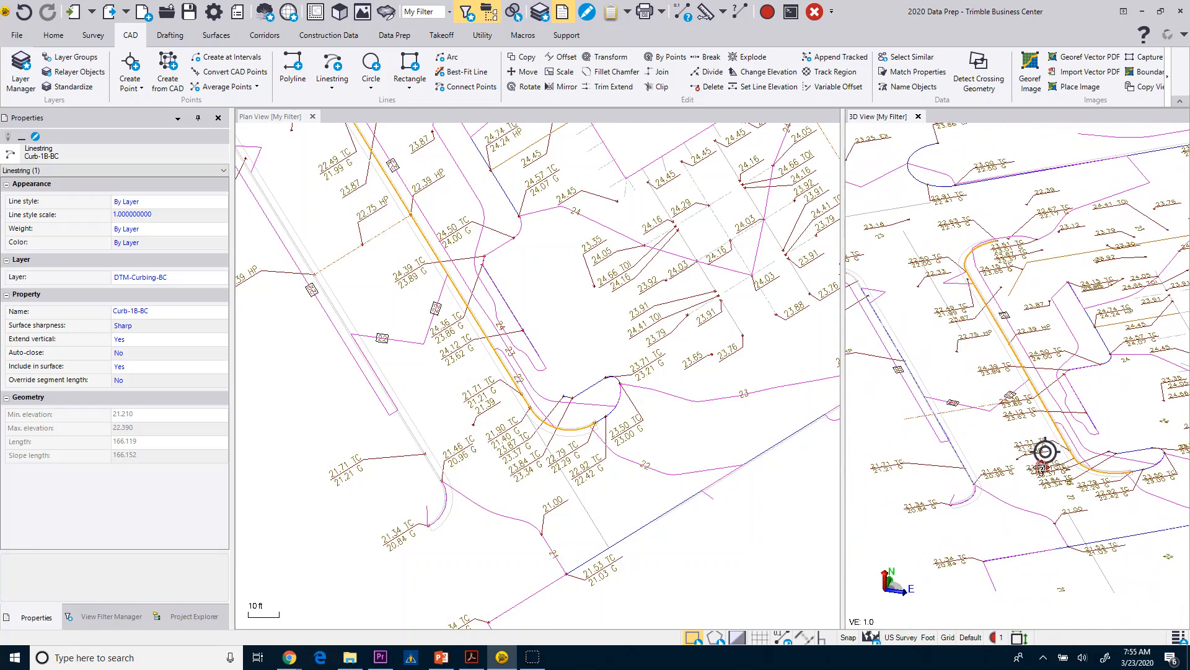
scroll(558, 413, down, 4)
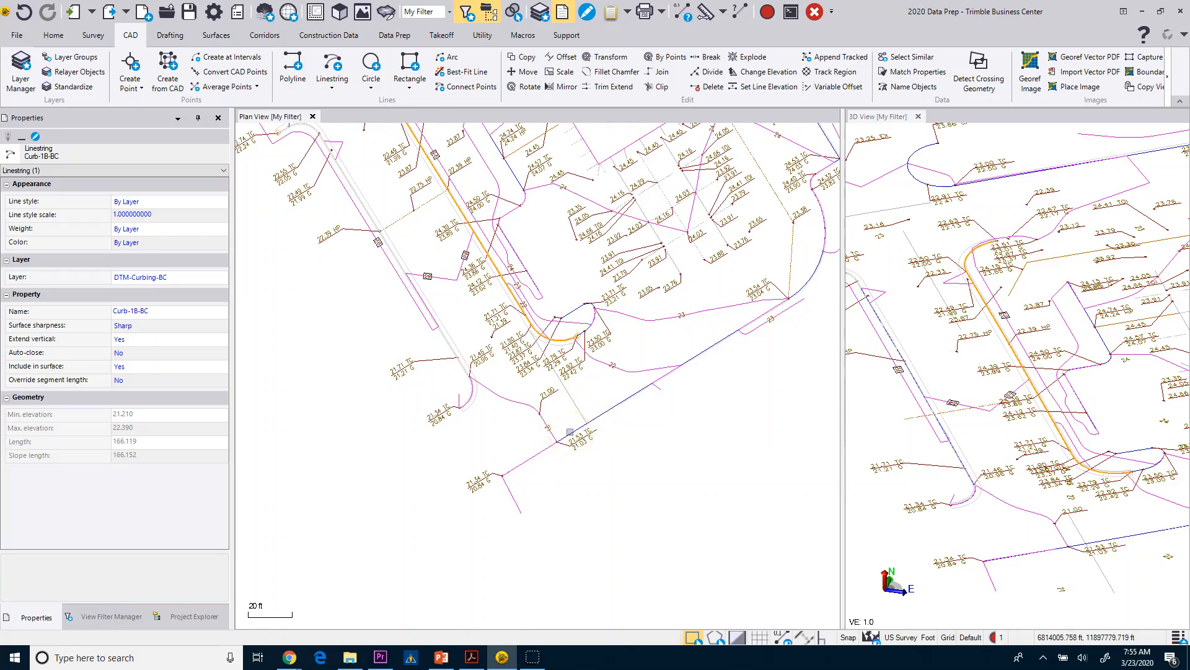
scroll(580, 434, up, 4)
click(553, 422)
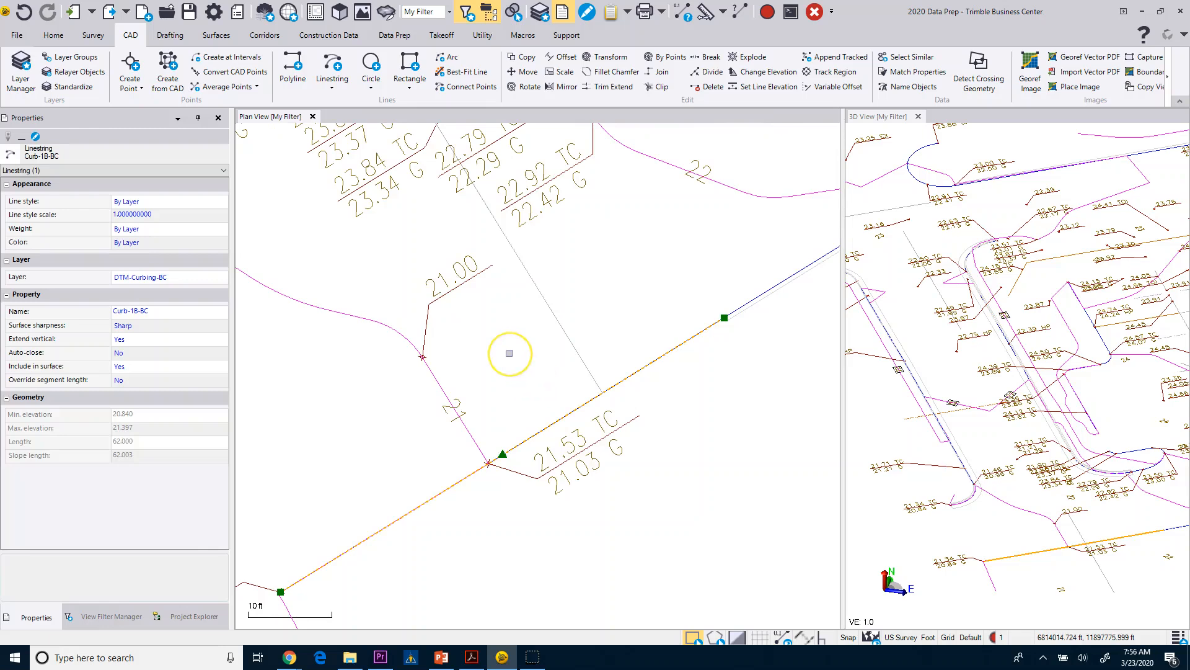
right_click(509, 354)
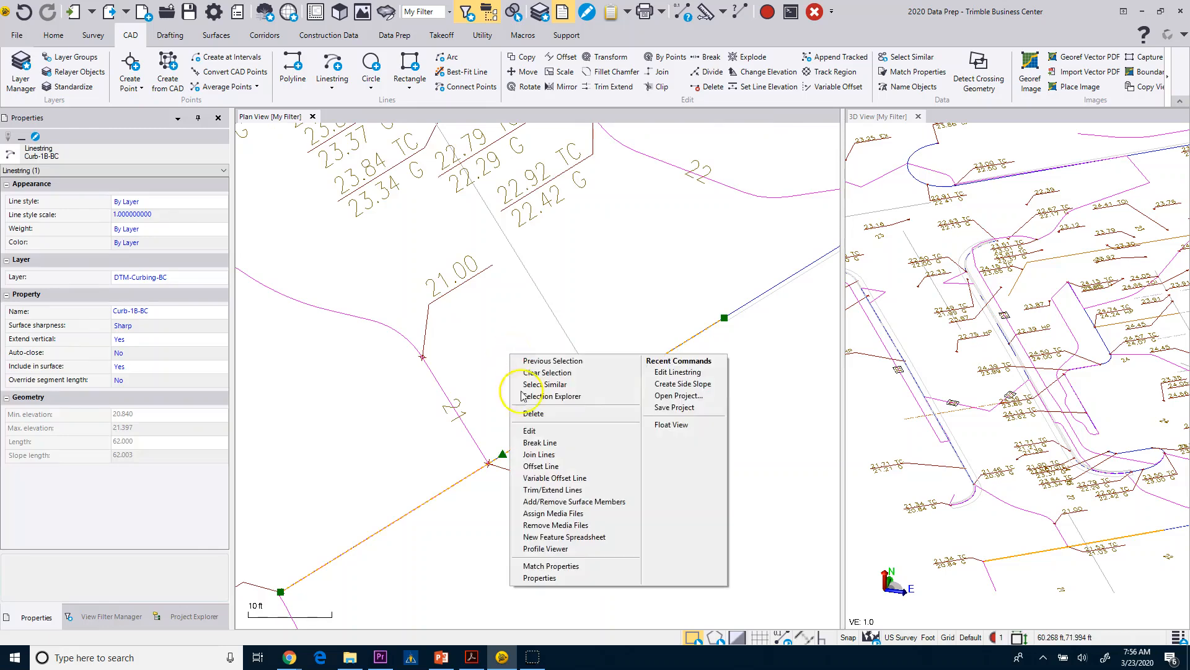
click(529, 430)
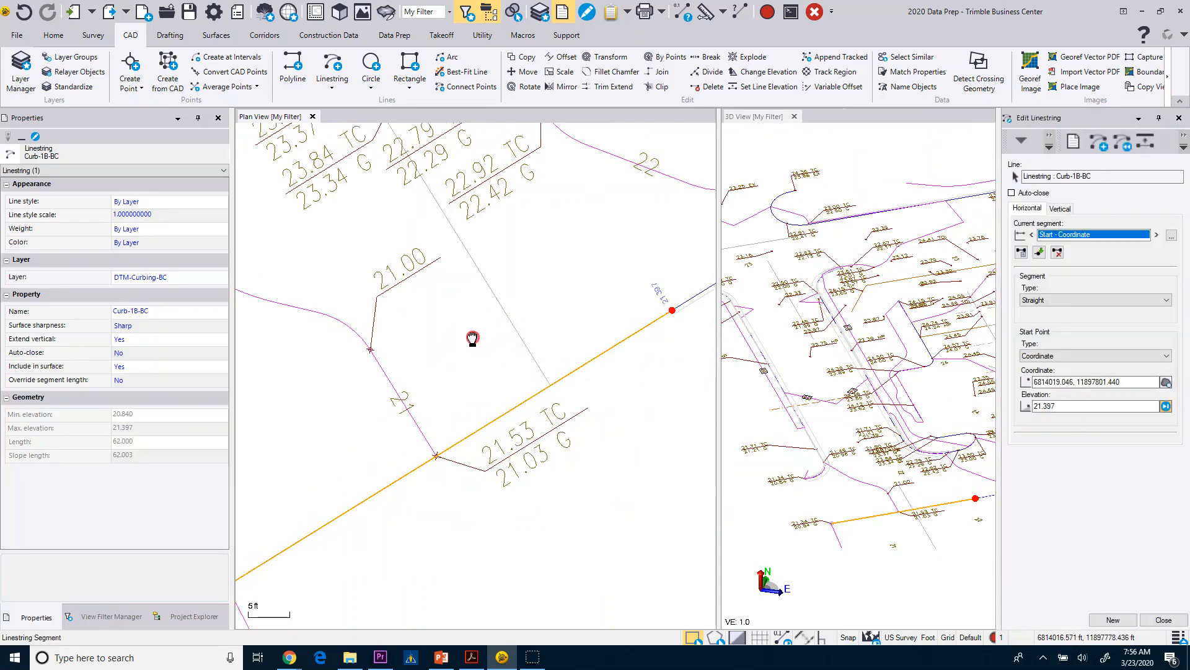
middle_drag(472, 338, 498, 317)
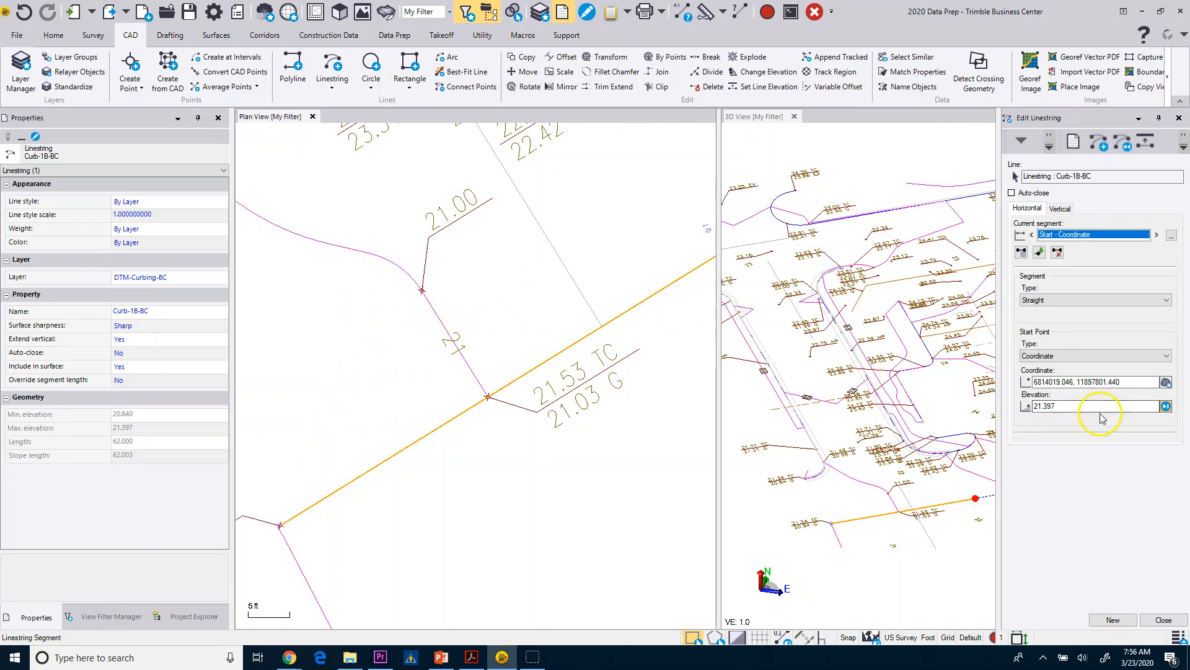
middle_drag(430, 333, 393, 354)
click(1113, 149)
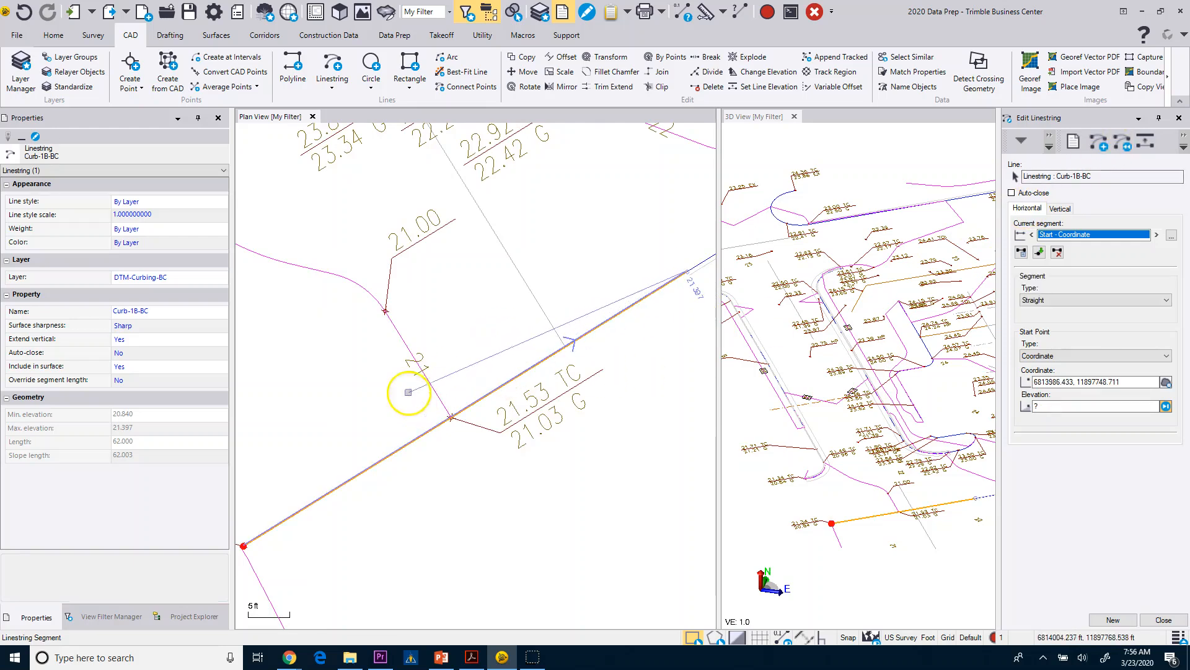
click(1163, 619)
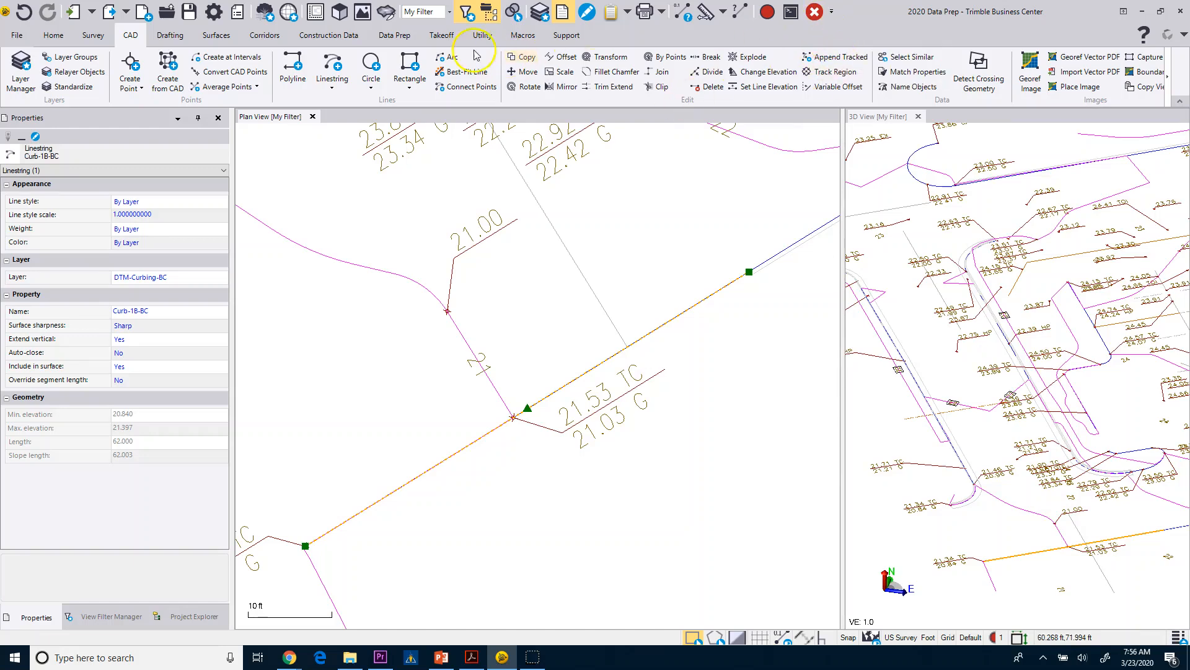
- Start a side slope on the southern Curb-1B-BC linestring, using the Copy definition option
click(442, 36)
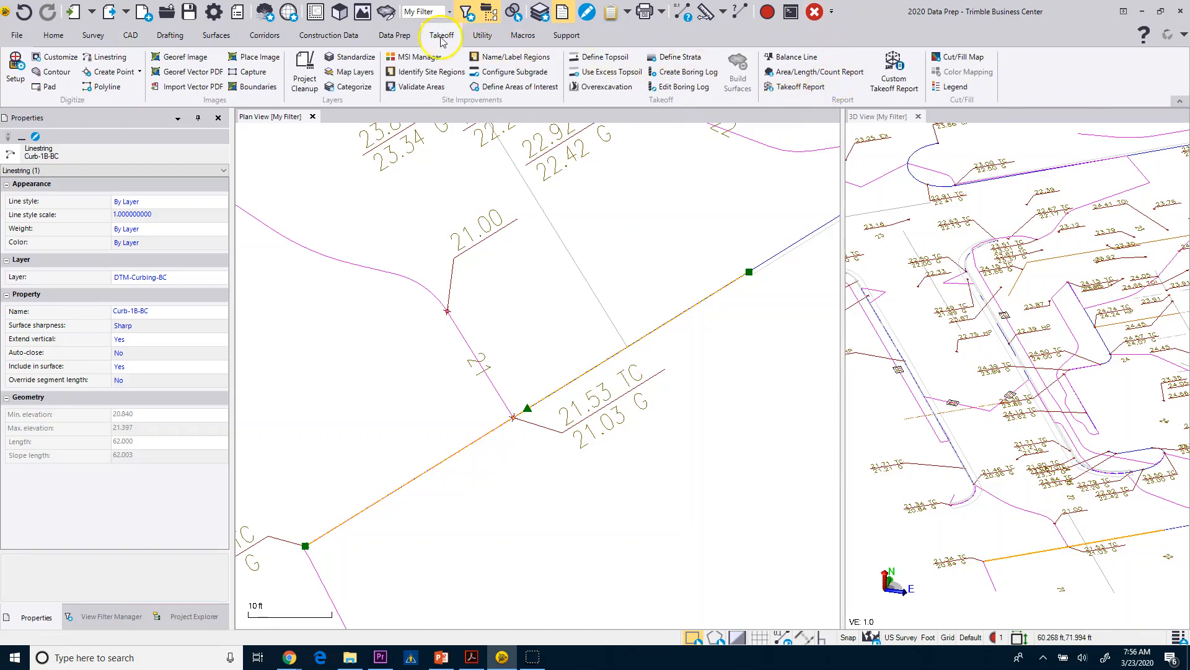
click(399, 36)
click(790, 73)
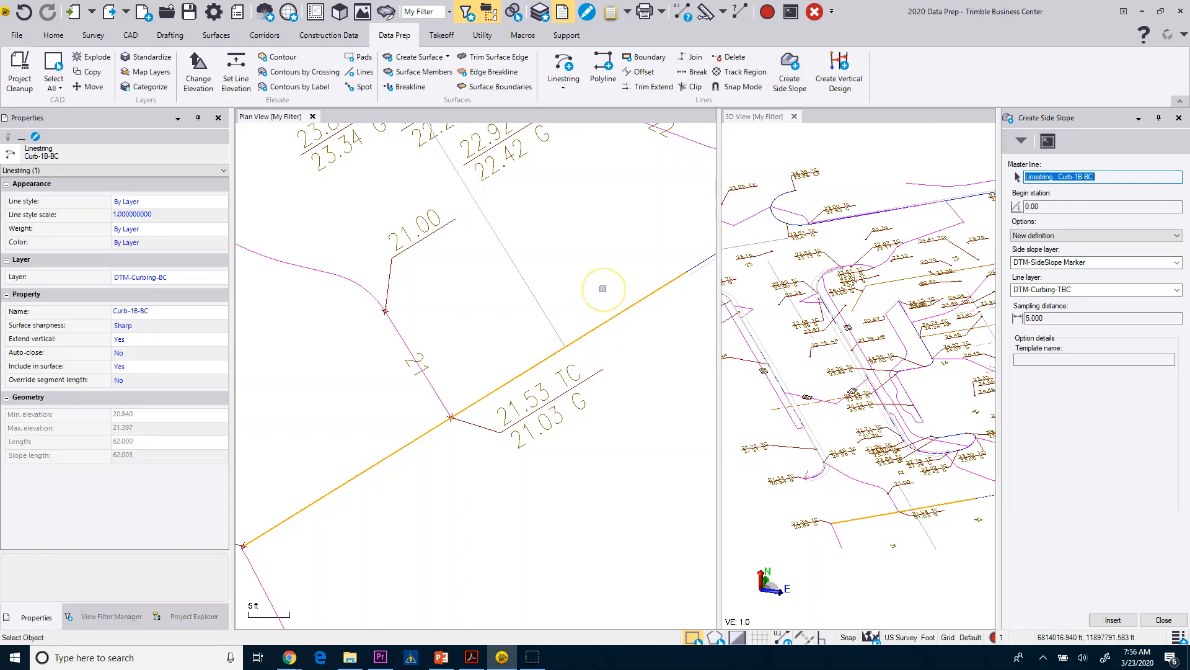
click(1048, 235)
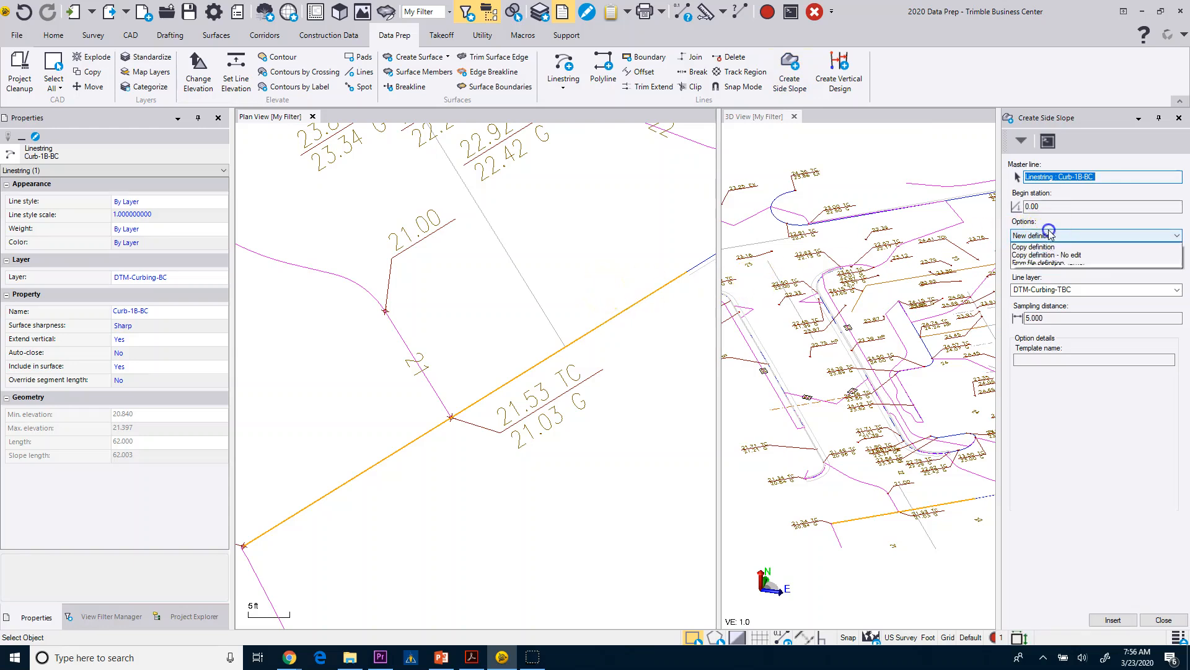
click(1049, 247)
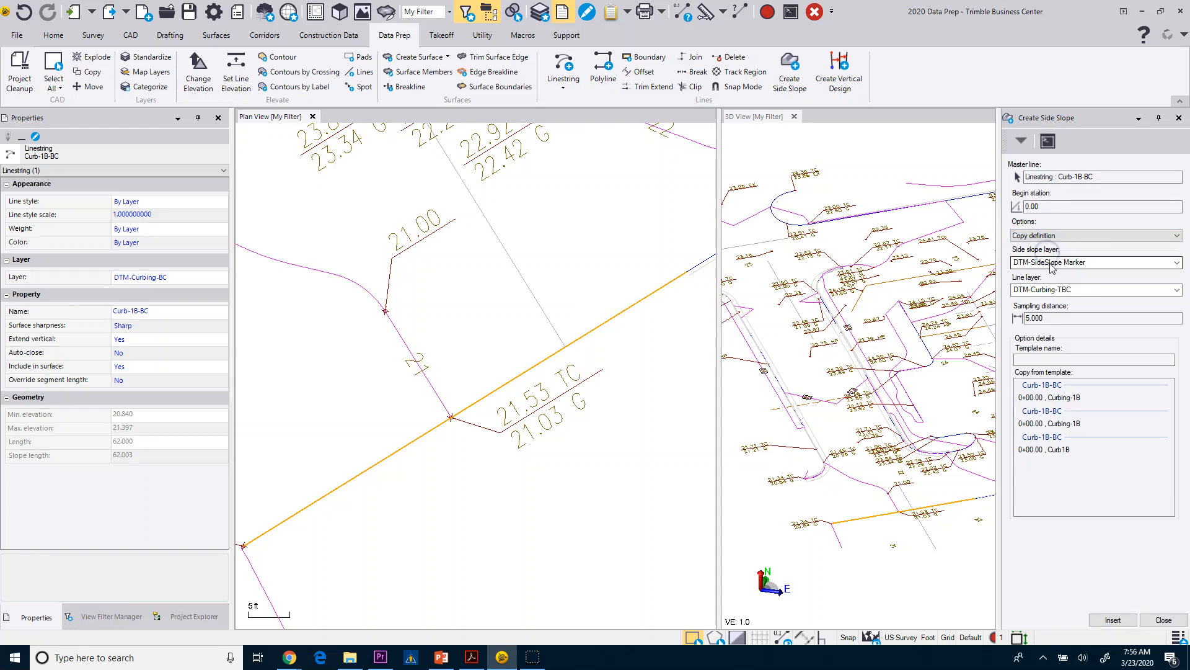
- Insert the side slope template as Curbing-1B-18in, copied from the first 0+00.00, Curbing-1B template, and finish editing the corridor template
click(1042, 360)
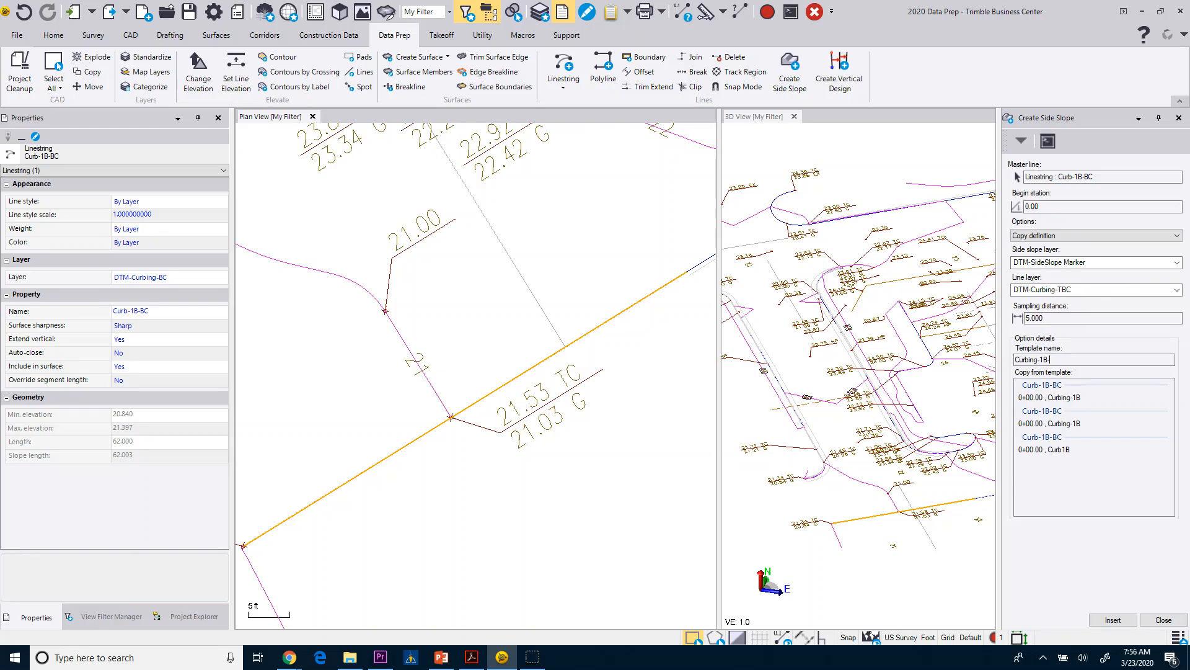
click(1044, 358)
click(1060, 397)
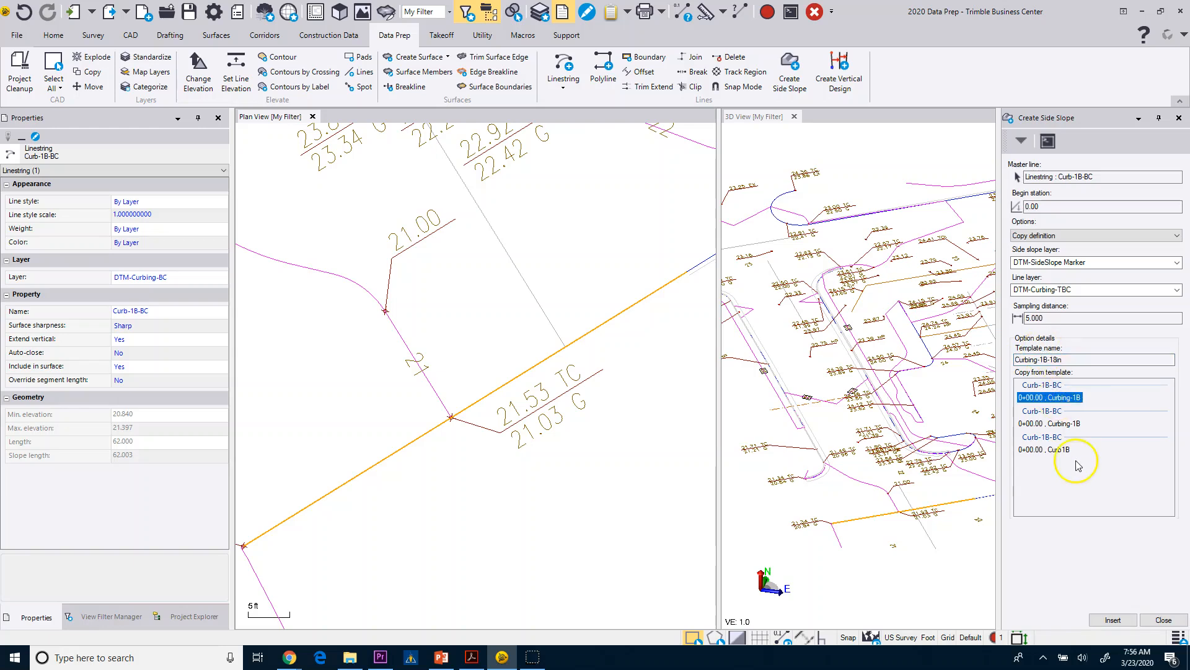
click(1114, 620)
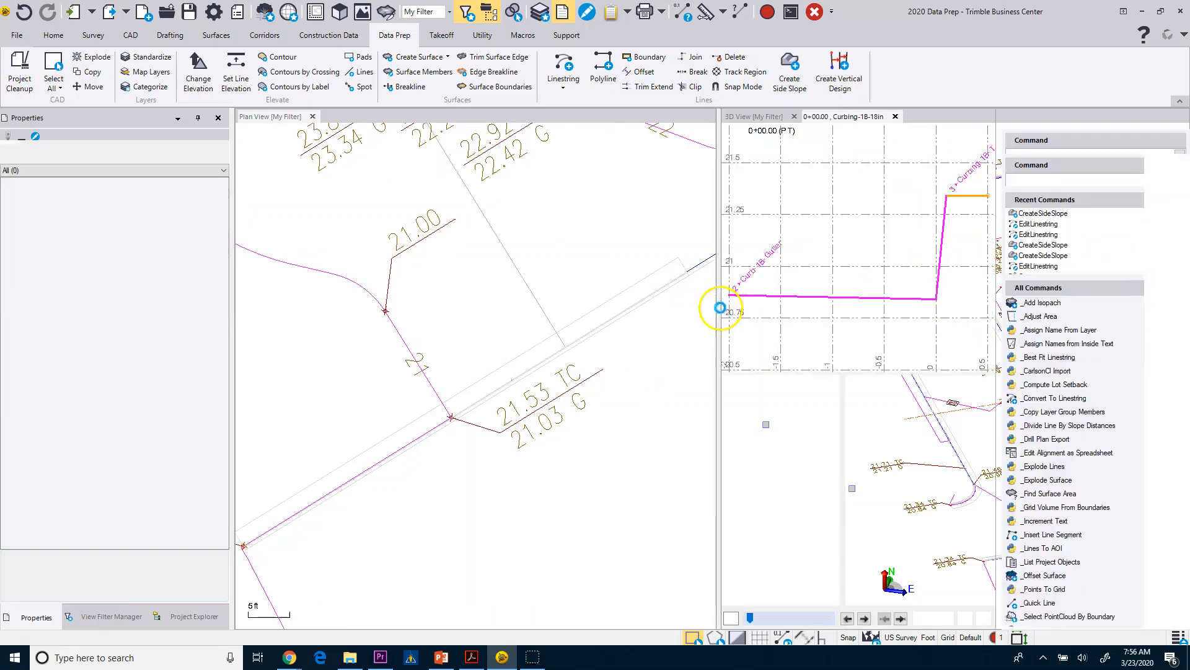
scroll(655, 282, up, 2)
scroll(652, 287, down, 3)
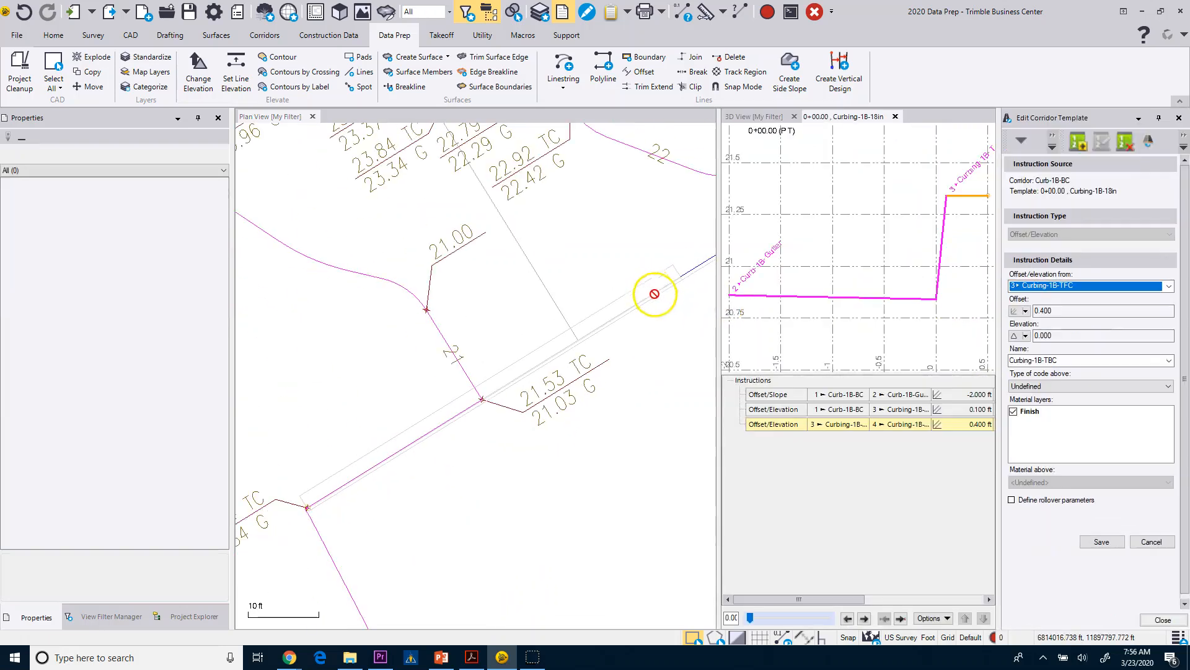
middle_drag(651, 290, 512, 356)
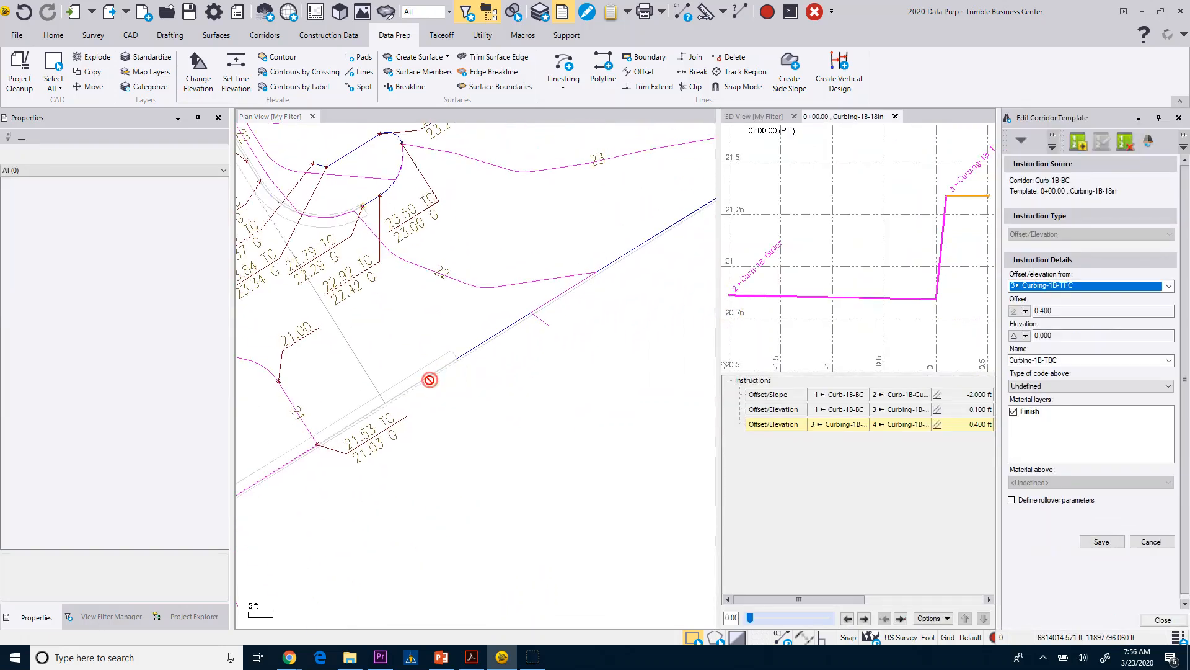
scroll(429, 379, up, 2)
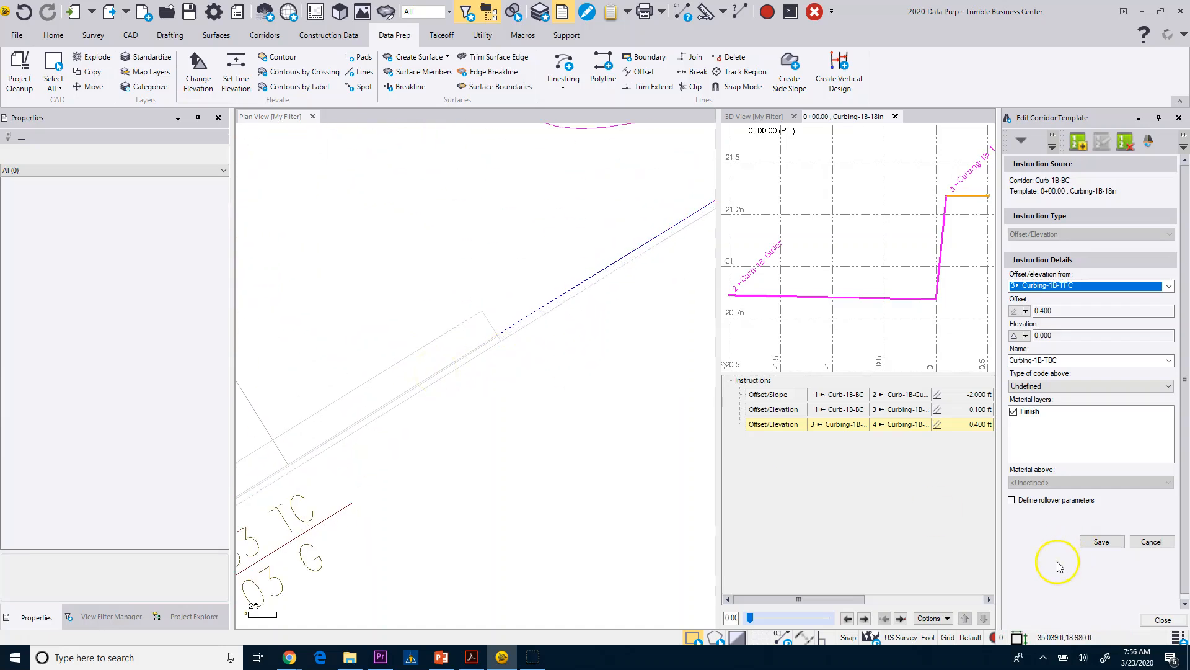
click(1156, 620)
- Examine the new curb and gutter lines at the eastern end of the southern linestring in plan and 3D
scroll(577, 347, up, 2)
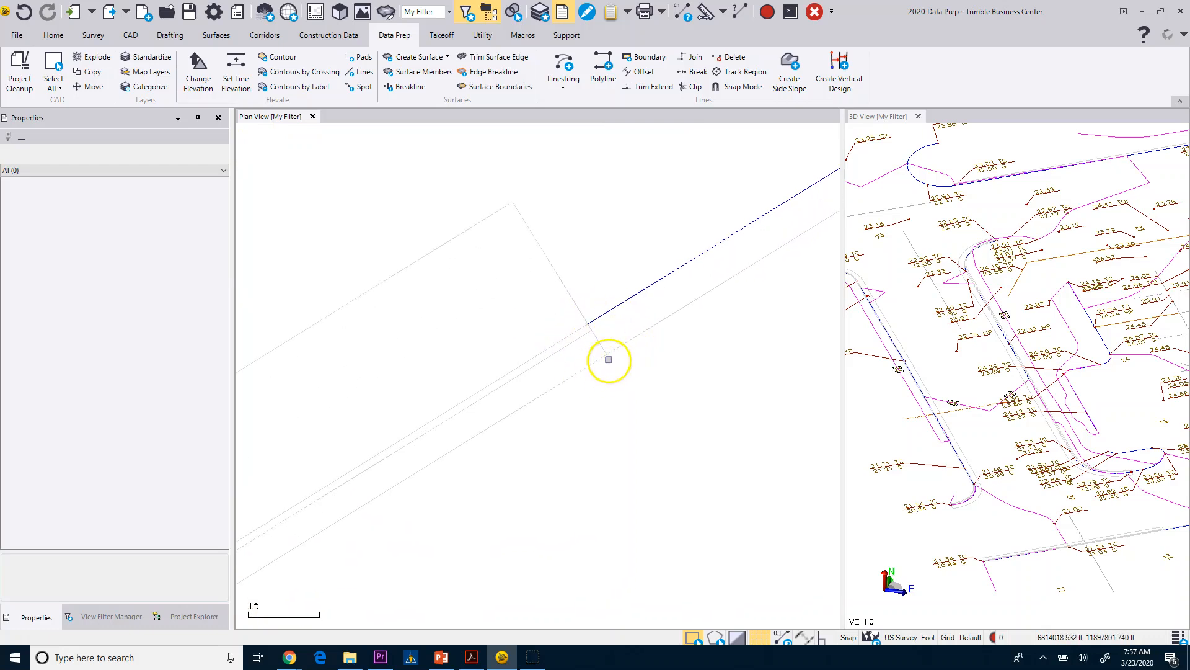
scroll(608, 359, down, 5)
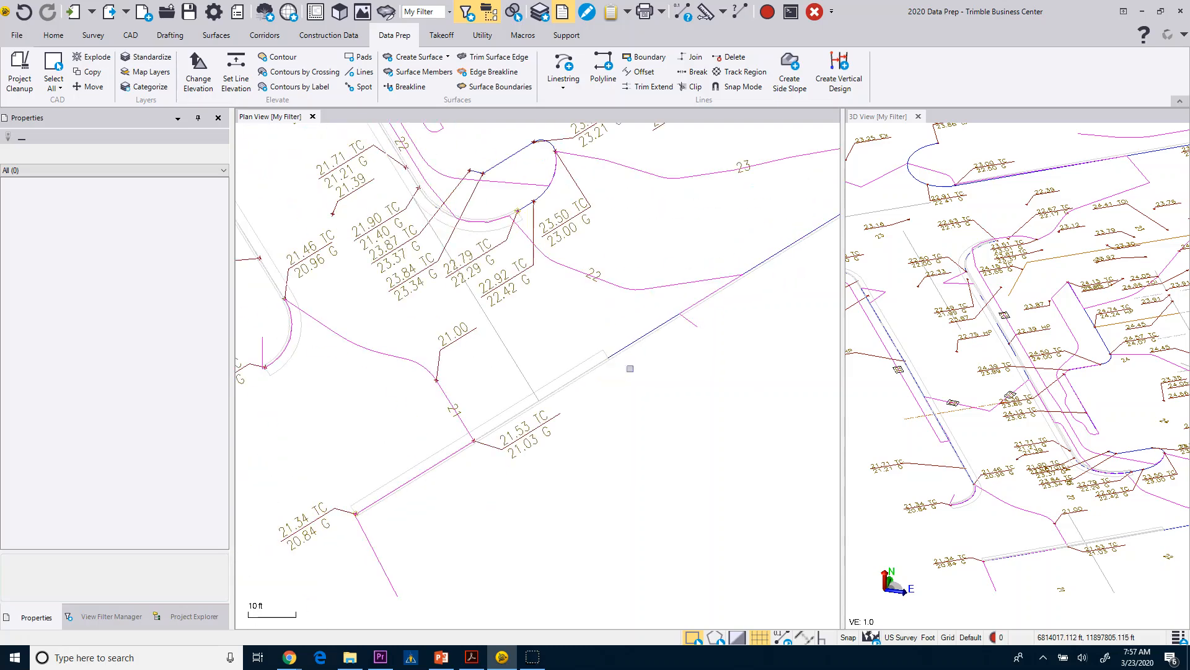
scroll(979, 490, down, 2)
scroll(1089, 492, up, 6)
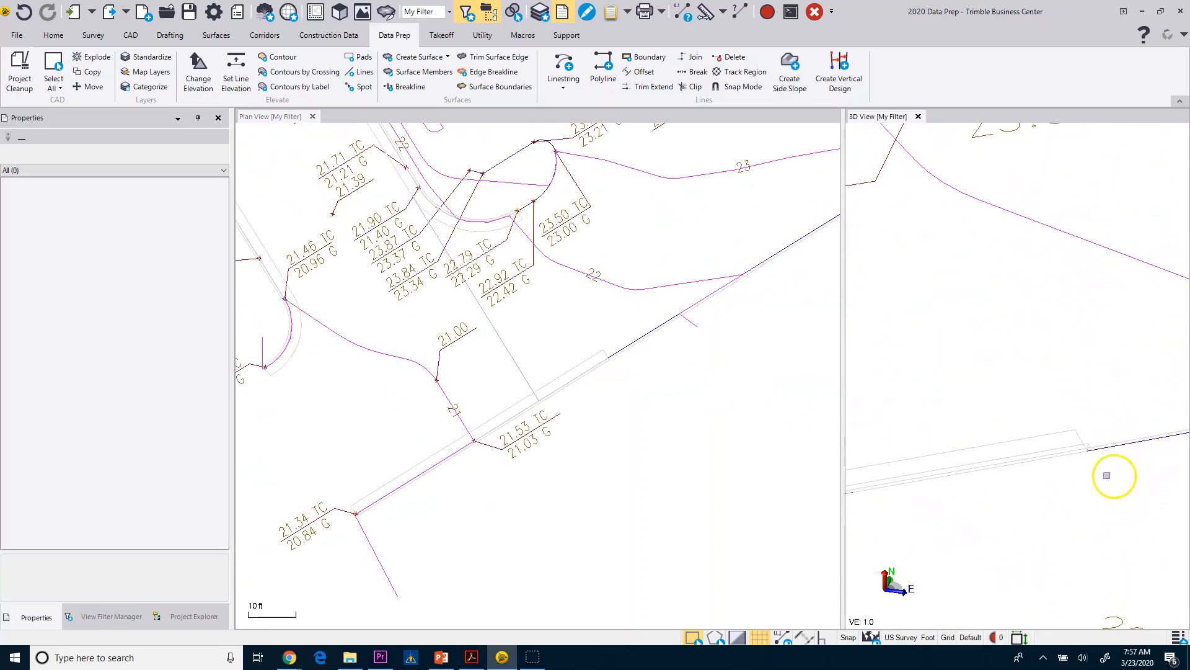
mouse_move(1076, 457)
middle_down()
mouse_move(1151, 460)
mouse_move(1168, 445)
mouse_move(1137, 447)
mouse_move(1116, 427)
middle_up()
click(672, 361)
scroll(651, 350, down, 3)
scroll(651, 341, up, 4)
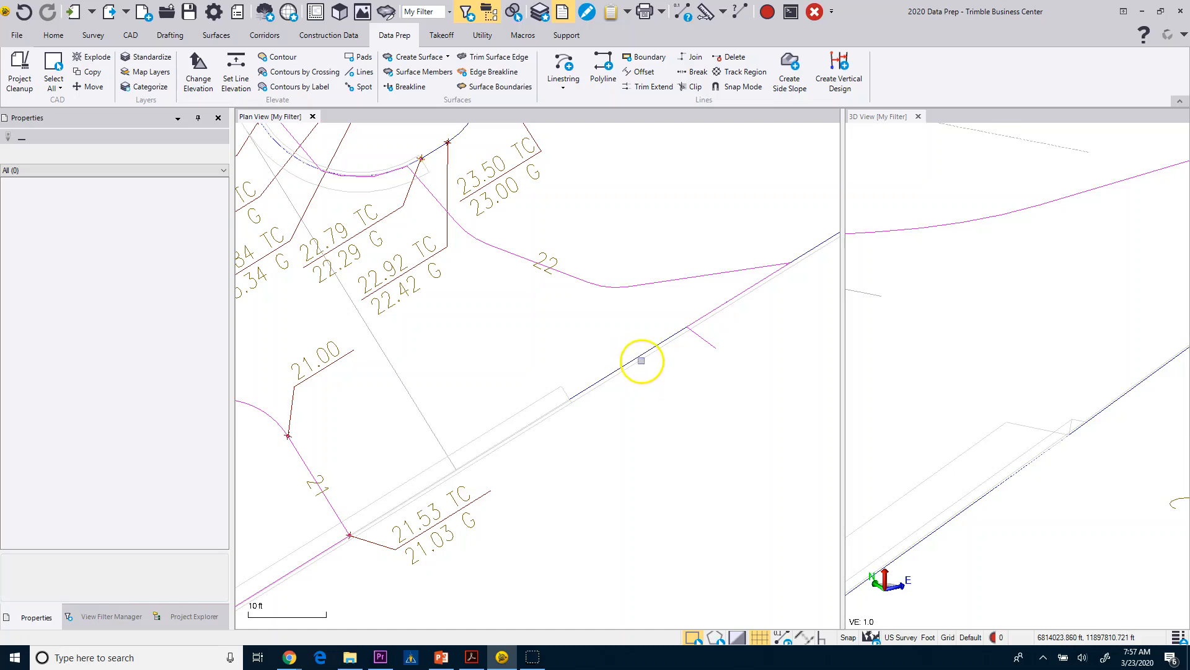
- Look over the site plan and locate the curved curb returns at the northwest entrance
scroll(639, 366, down, 6)
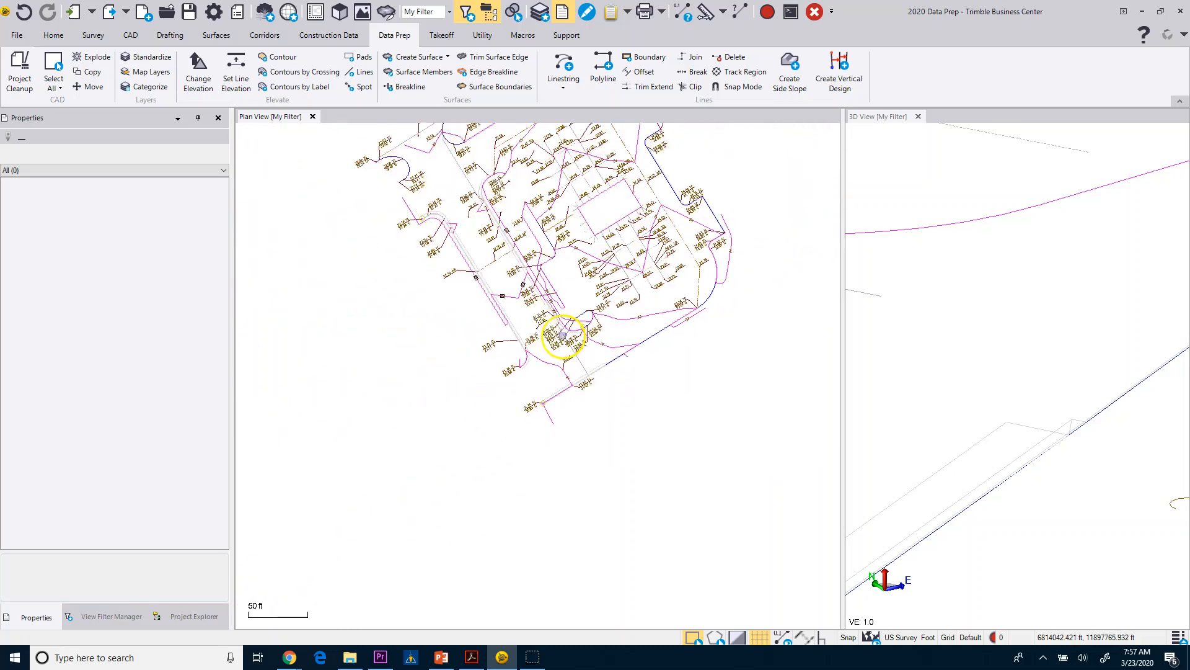
middle_drag(528, 317, 492, 333)
scroll(494, 372, up, 5)
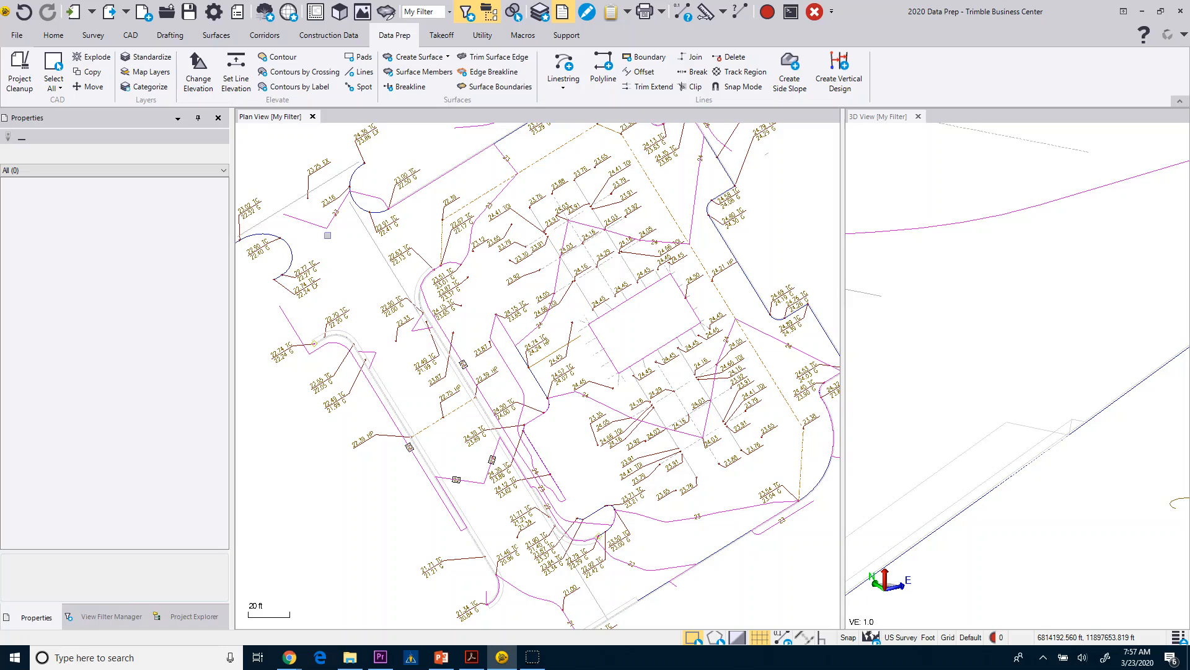
middle_drag(328, 235, 380, 274)
scroll(388, 287, up, 3)
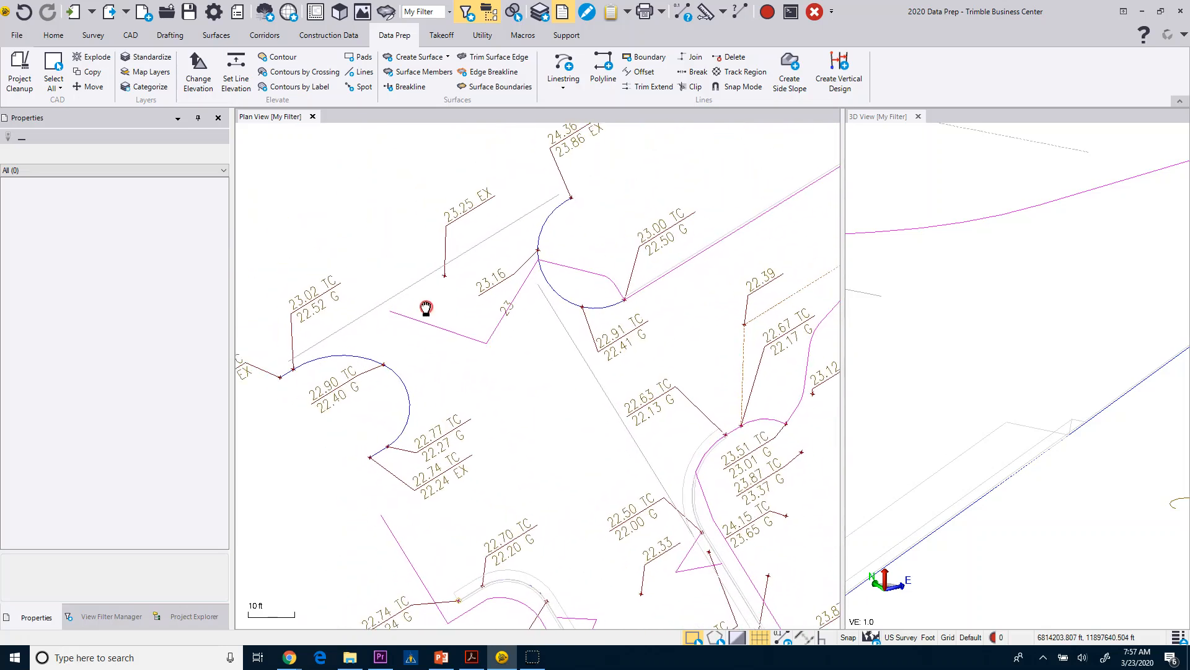
middle_drag(426, 308, 435, 312)
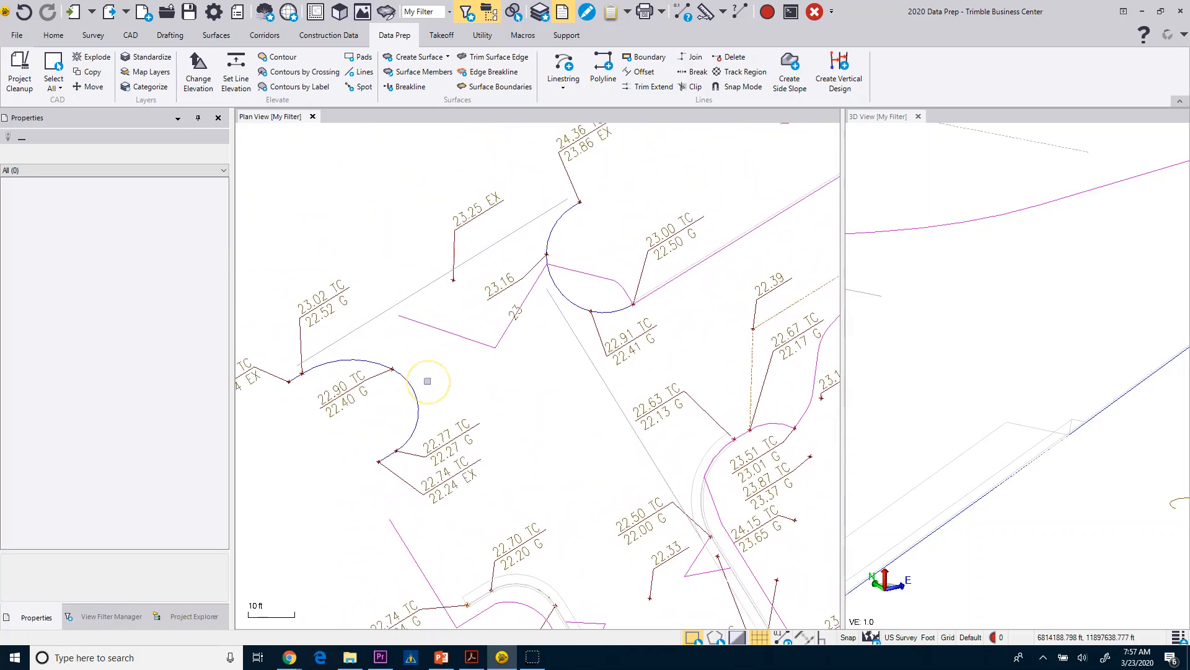